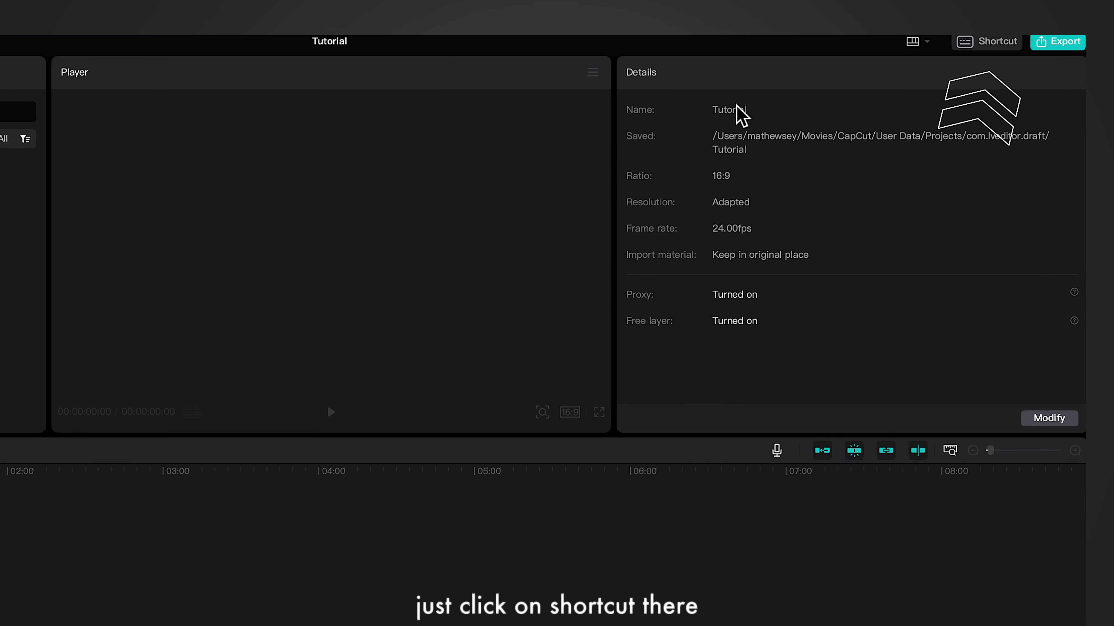
Open CapCut's Shortcut window listing the Timeline keyboard shortcuts such as Split and Group.
{"action": "left_click", "coordinate": [974, 45]}
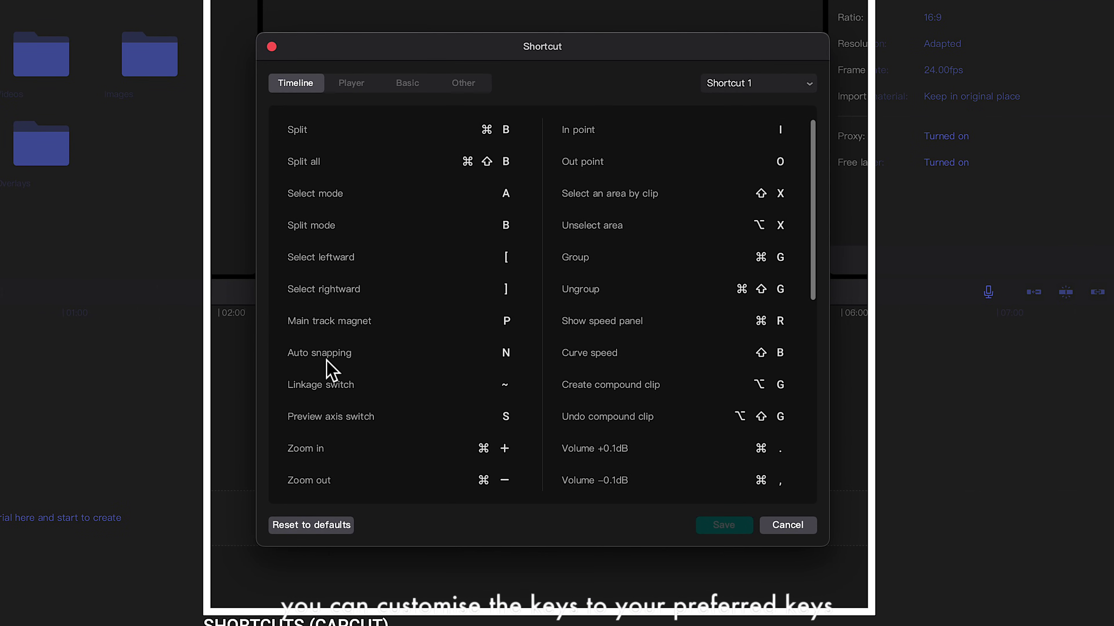
Scroll down the Timeline shortcut list to reach the Split mode entry.
{"action": "scroll", "coordinate": [331, 370], "scroll_direction": "down", "scroll_amount": 1}
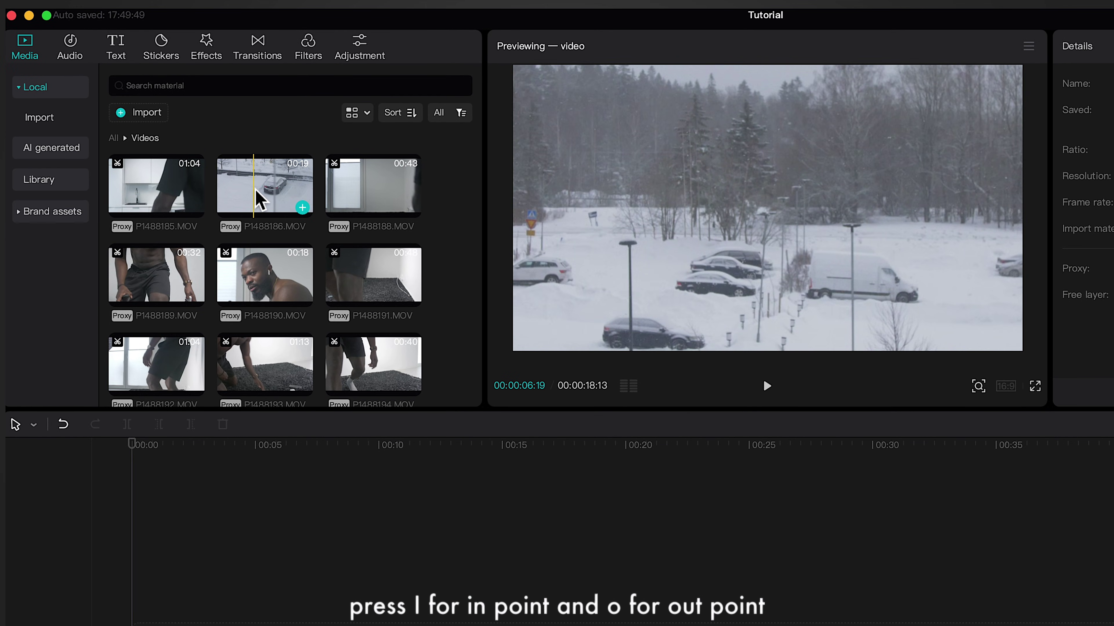
Mark in and out points on P1488186 and drag just that range onto the timeline.
{"action": "key", "text": "i"}
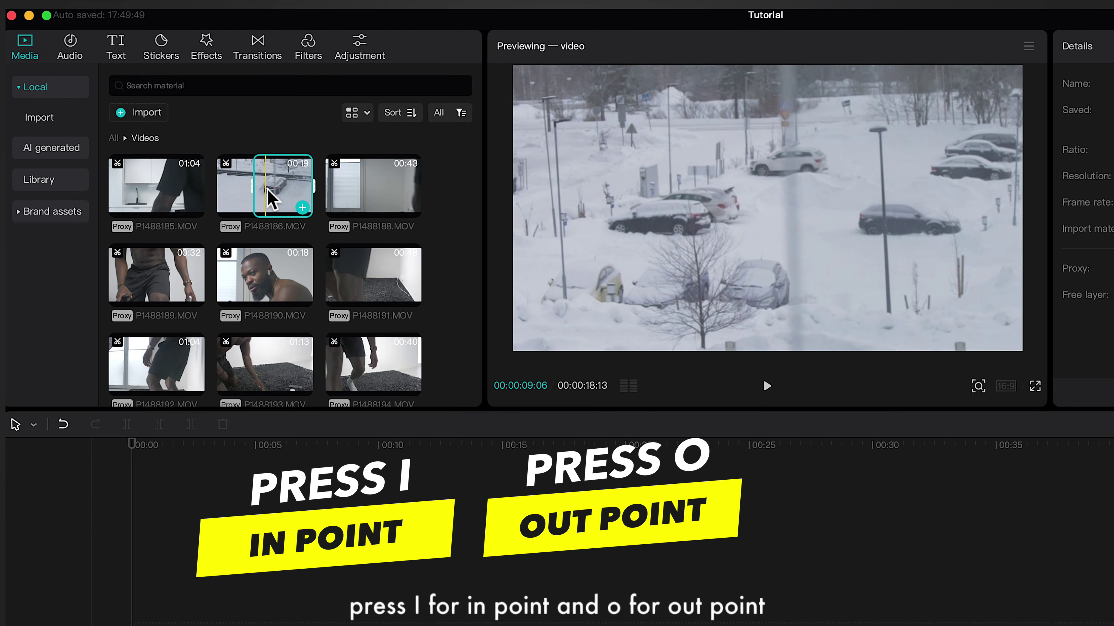
{"action": "key", "text": "o"}
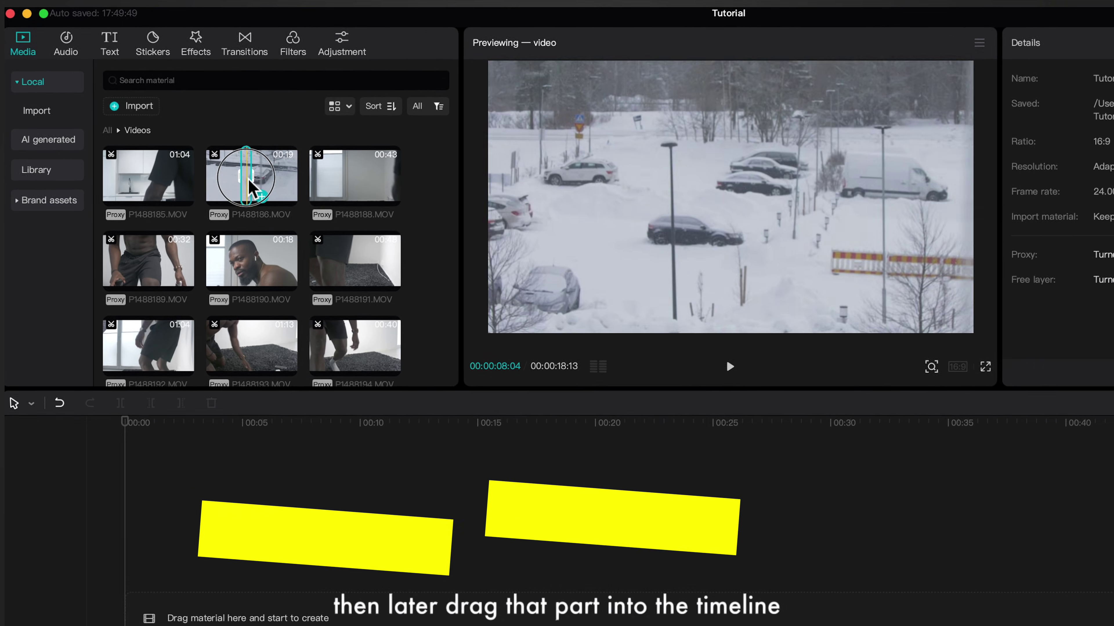
{"action": "left_click_drag", "start_coordinate": [252, 184], "coordinate": [180, 615]}
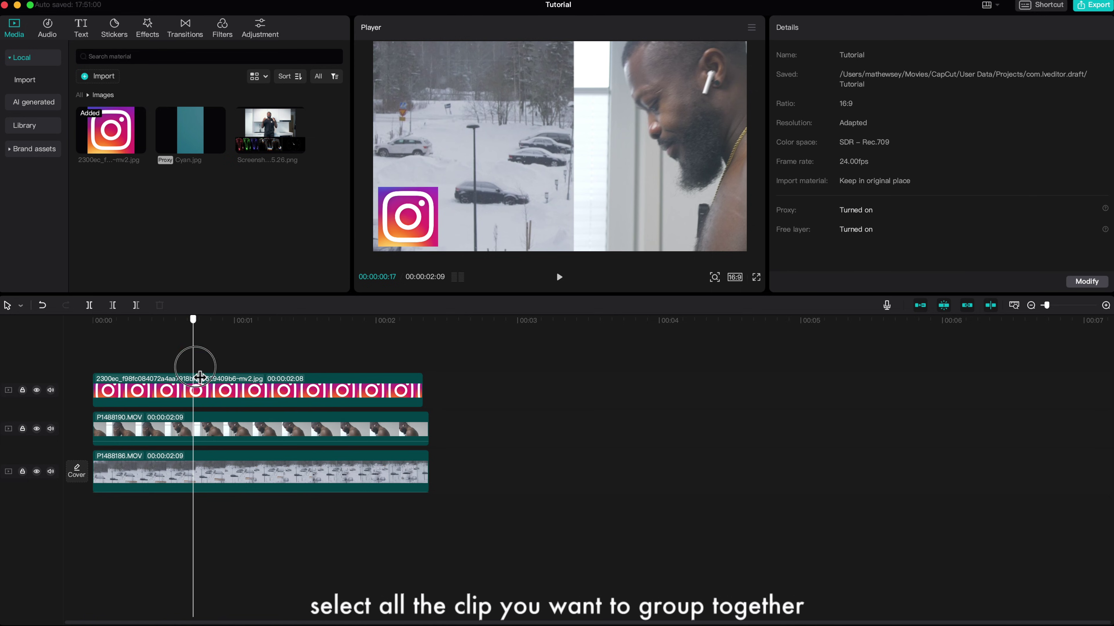
Merge the logo and both video clips into a compound clip, then drag Matrix flicker onto it.
{"action": "left_click", "coordinate": [205, 441]}
{"action": "left_click", "coordinate": [199, 472], "text": "super"}
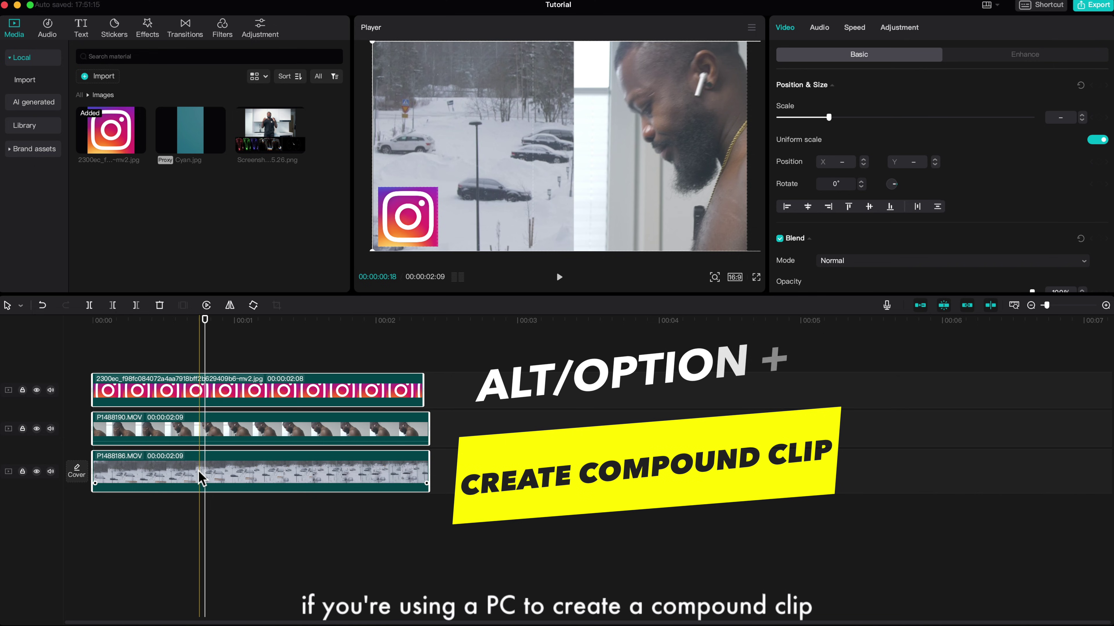
{"action": "key", "text": "alt+g"}
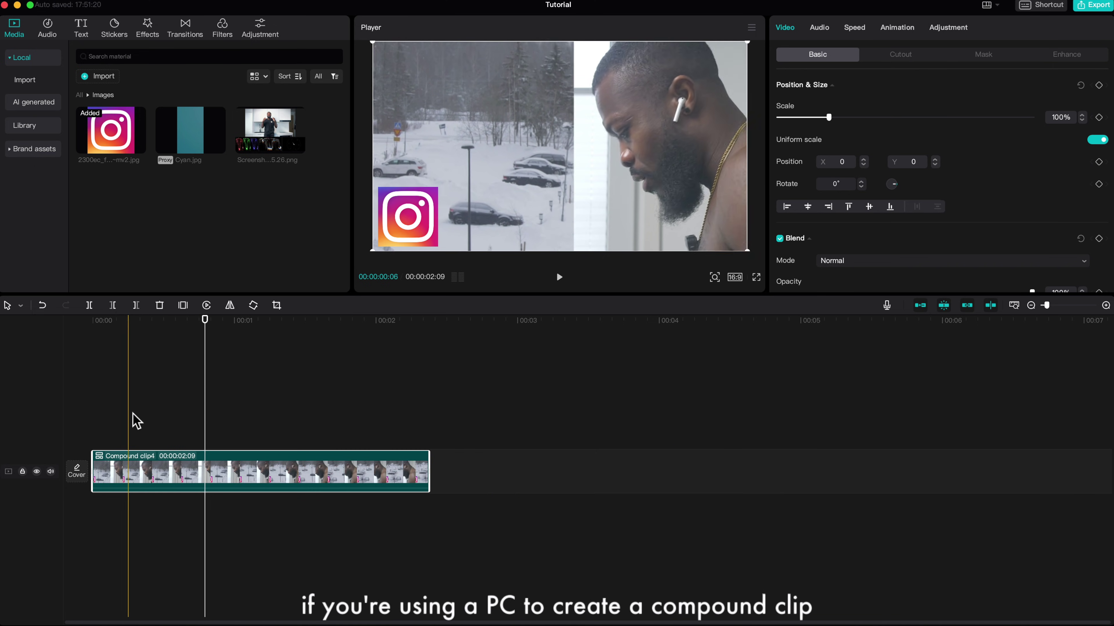
{"action": "left_click", "coordinate": [147, 27]}
{"action": "left_click_drag", "start_coordinate": [224, 92], "coordinate": [136, 467]}
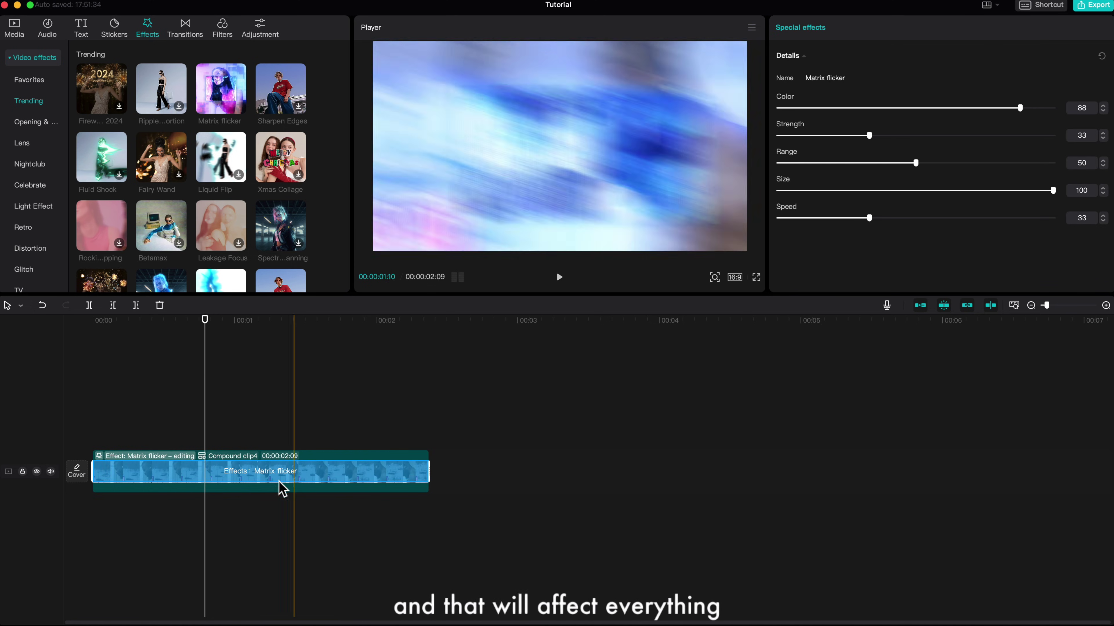
Deselect the compound clip on empty timeline space to finish applying the Matrix flicker effect.
{"action": "left_click", "coordinate": [232, 386]}
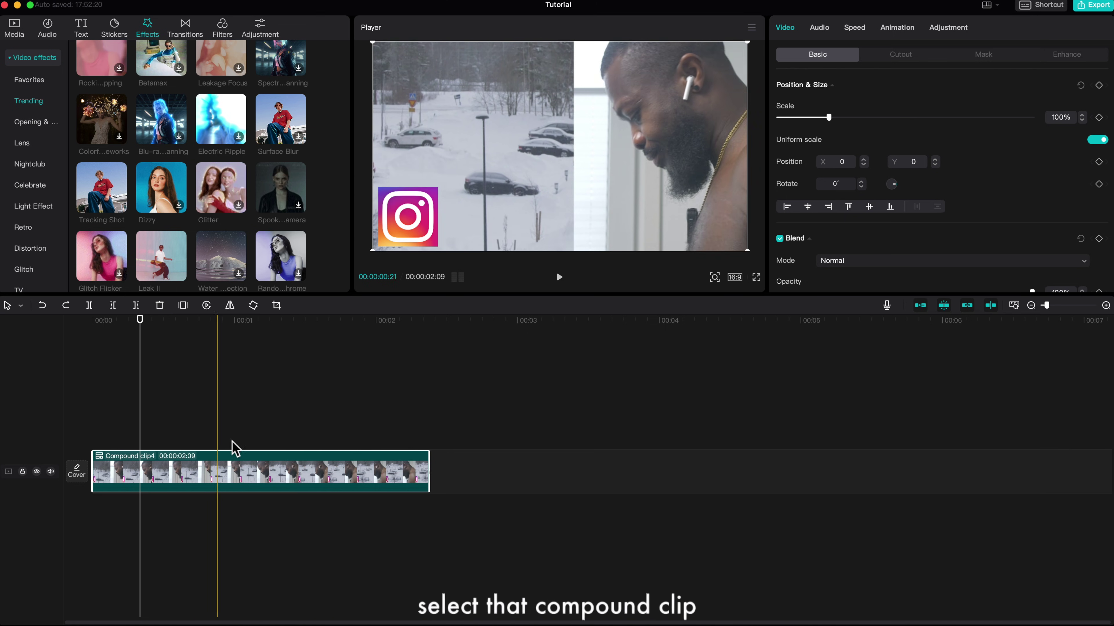
Break the compound clip back into separate clips with Shift+Alt+G.
{"action": "left_click", "coordinate": [200, 484]}
{"action": "left_click", "coordinate": [197, 483]}
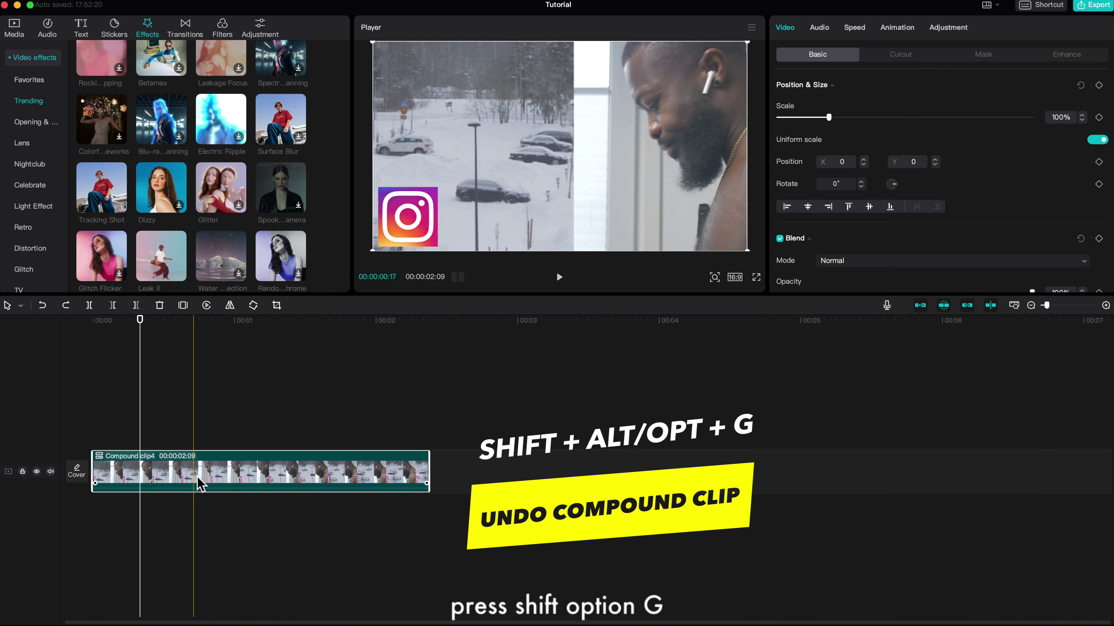
{"action": "key", "text": "shift+alt+g"}
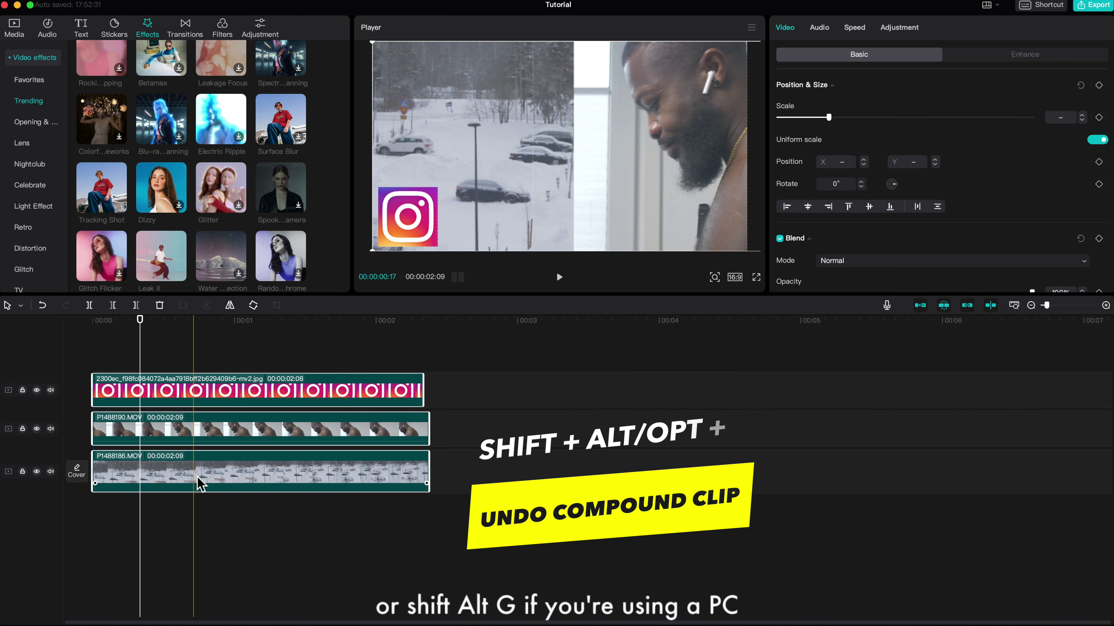
Move the Instagram logo up toward the top left, then regroup all three clips into a compound clip.
{"action": "left_click", "coordinate": [206, 390]}
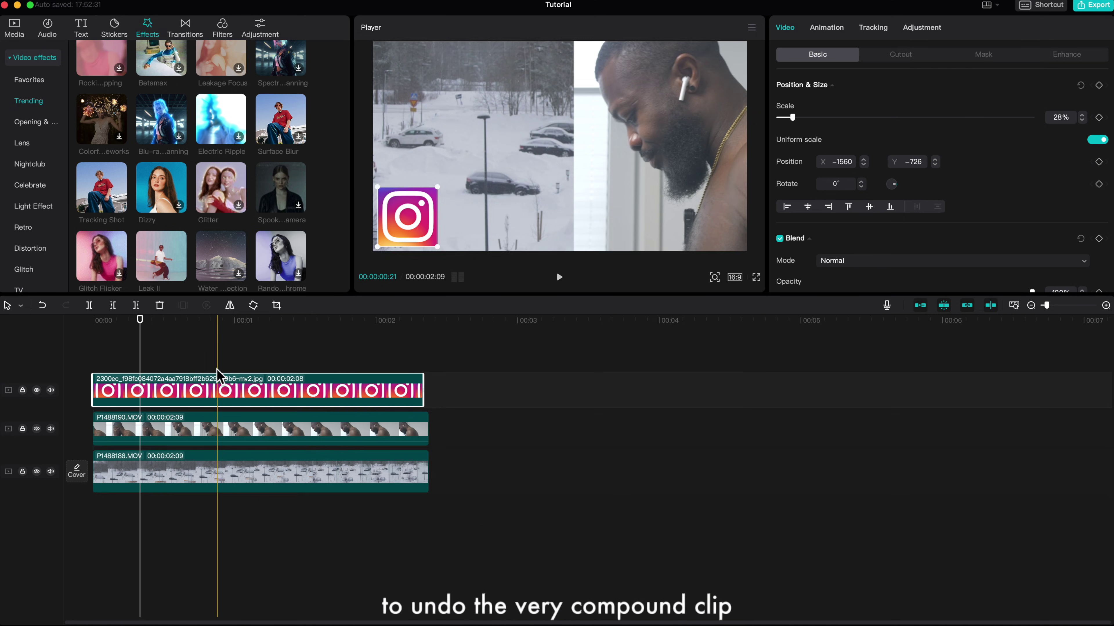
{"action": "left_click_drag", "start_coordinate": [404, 224], "coordinate": [434, 95]}
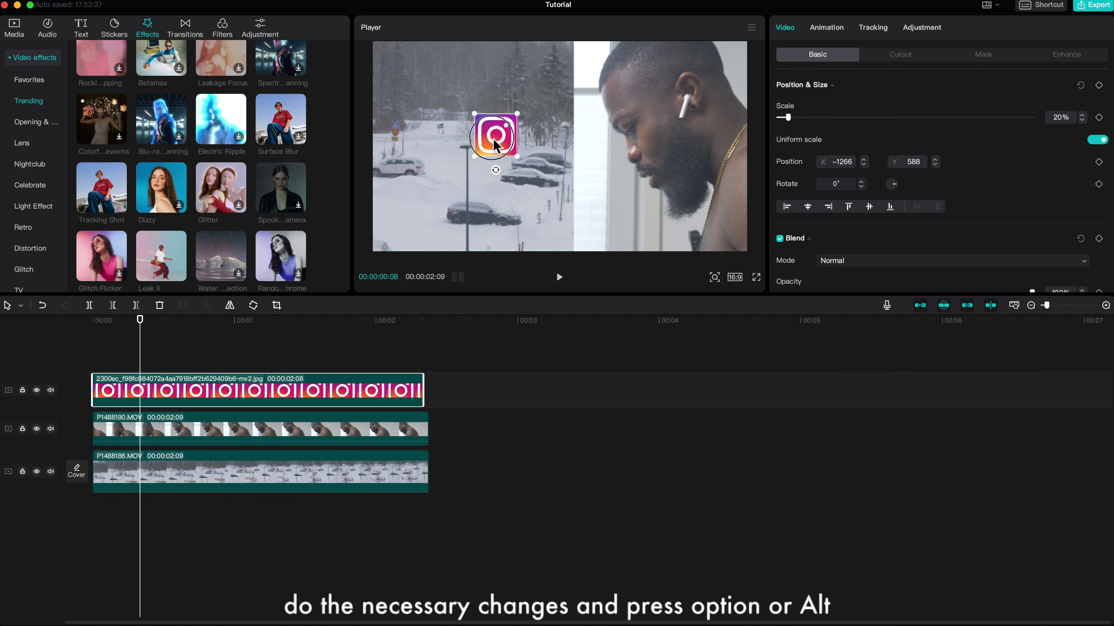
{"action": "key", "text": "super+a"}
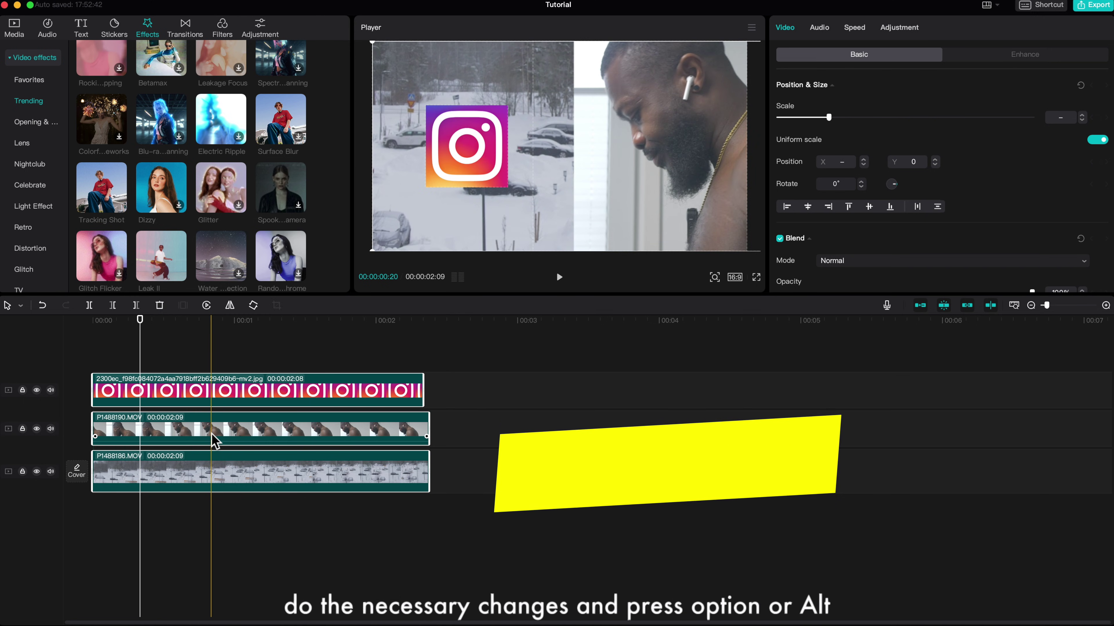
{"action": "key", "text": "alt+g"}
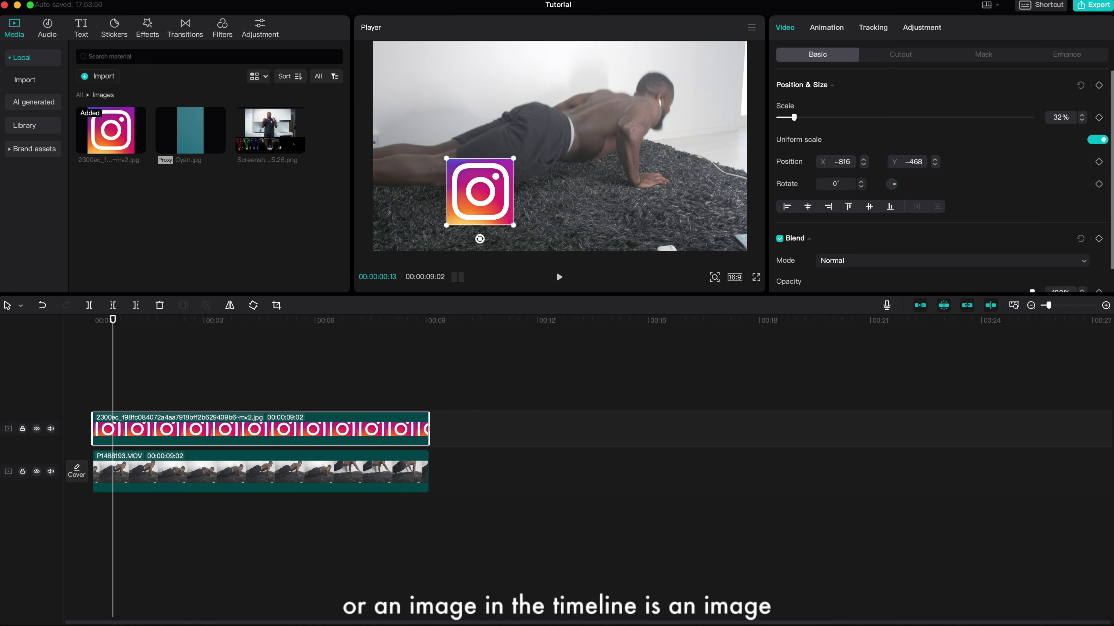
Keyframe the logo's Scale up to 38% and apply an ease curve between the two Scale keyframes.
{"action": "left_click", "coordinate": [1099, 118]}
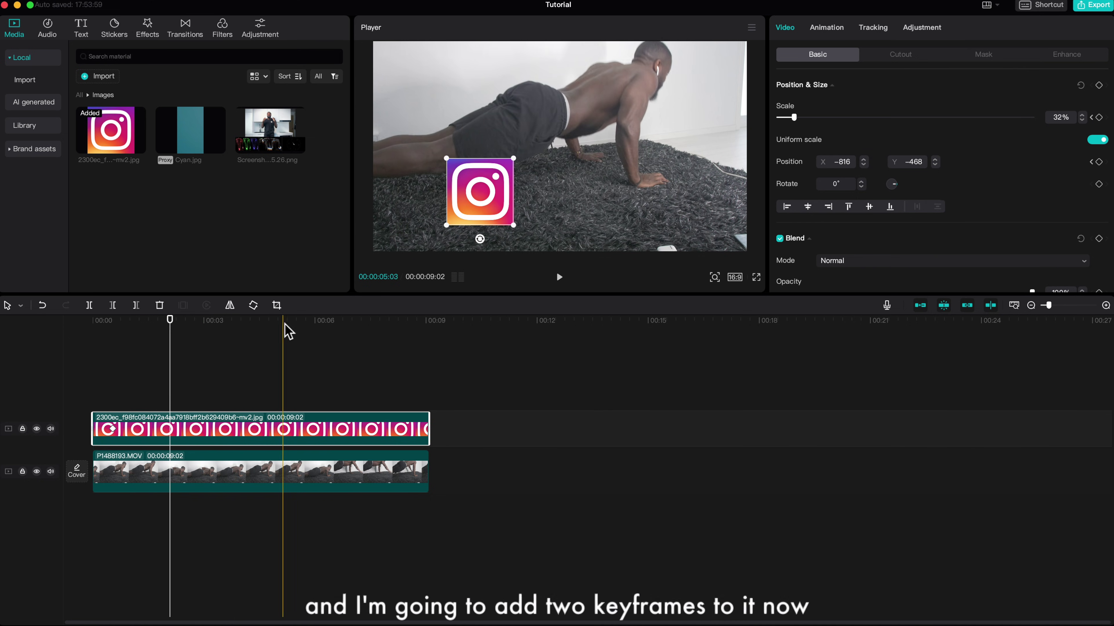
{"action": "left_click_drag", "start_coordinate": [793, 118], "coordinate": [796, 117]}
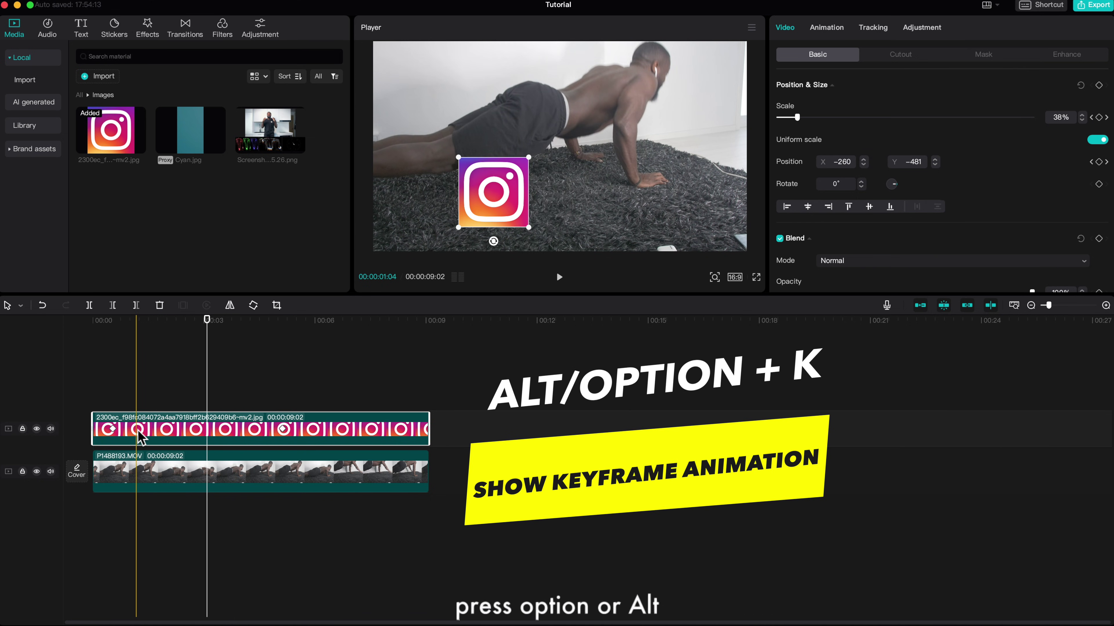
{"action": "key", "text": "alt+k"}
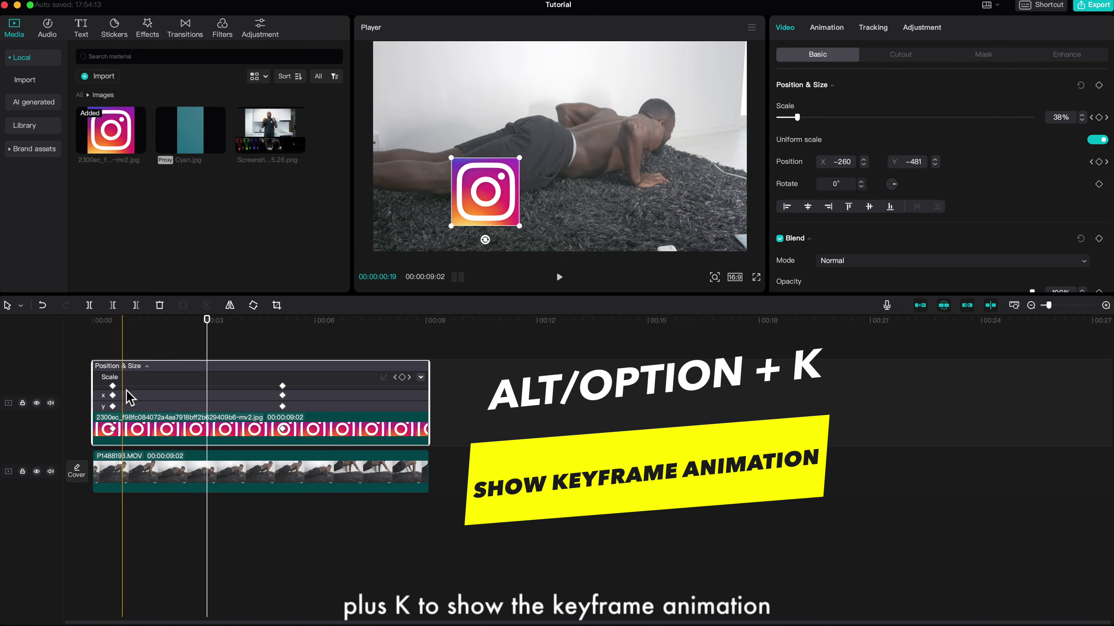
{"action": "left_click", "coordinate": [422, 378]}
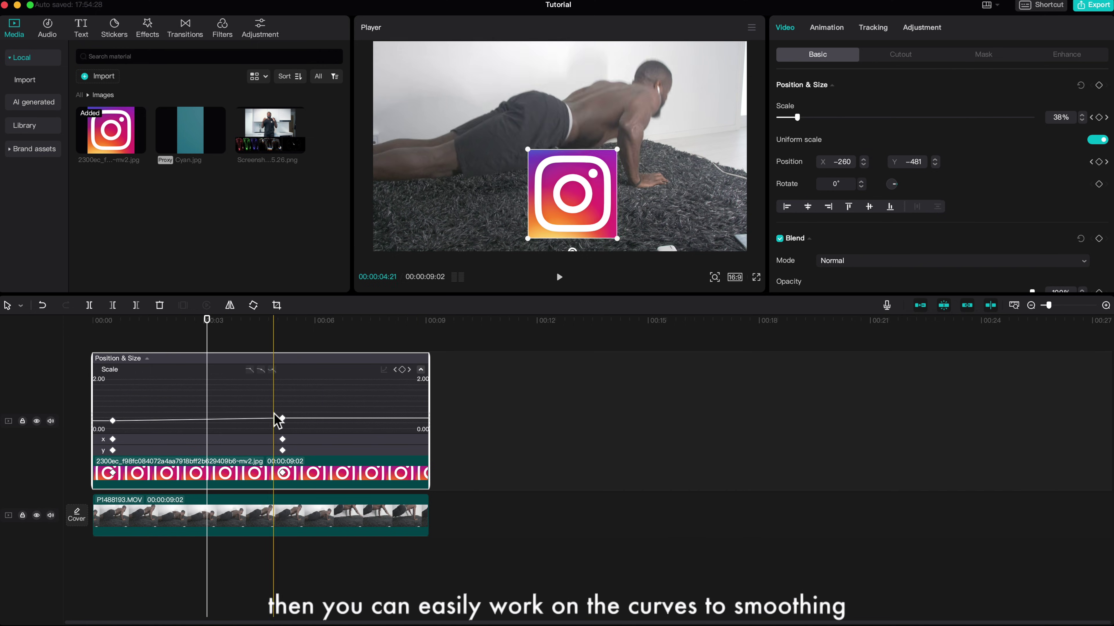
{"action": "left_click", "coordinate": [261, 370]}
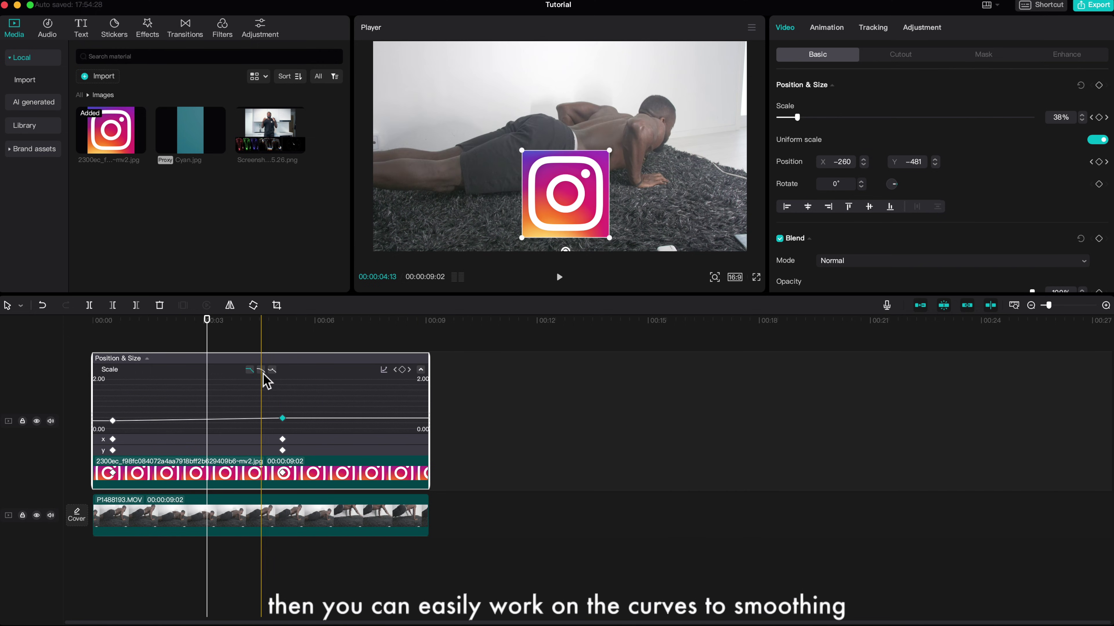
{"action": "left_click", "coordinate": [112, 421]}
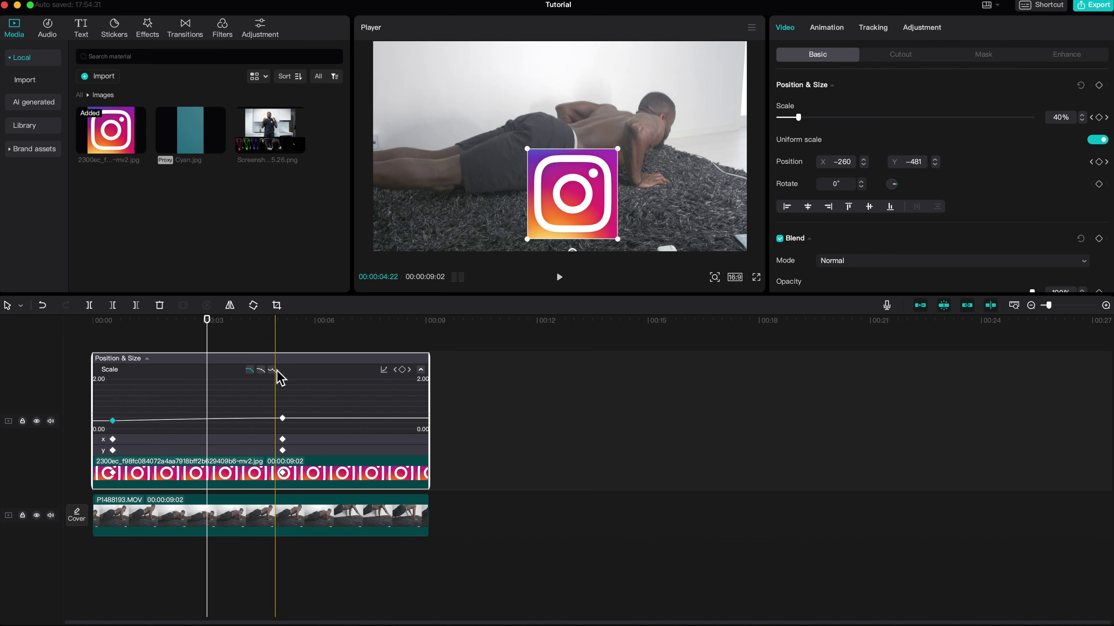
{"action": "left_click", "coordinate": [244, 472]}
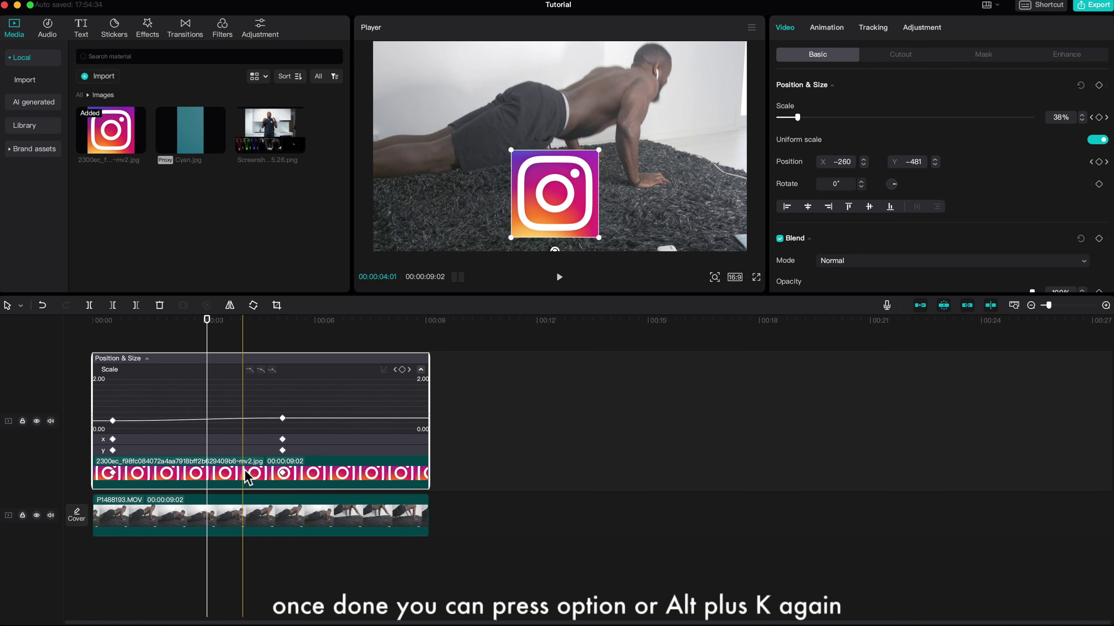
{"action": "key", "text": "alt+k"}
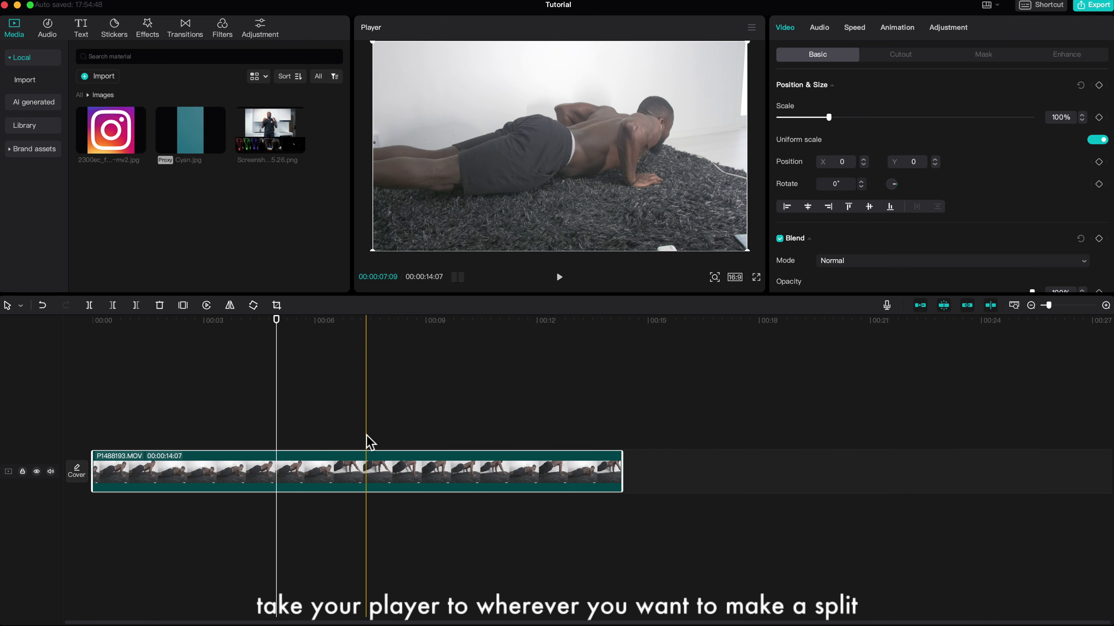
Split the clip at the playhead with Cmd+B and delete the trailing 06:01 piece.
{"action": "left_click_drag", "start_coordinate": [385, 440], "coordinate": [403, 442]}
{"action": "key", "text": "super+b"}
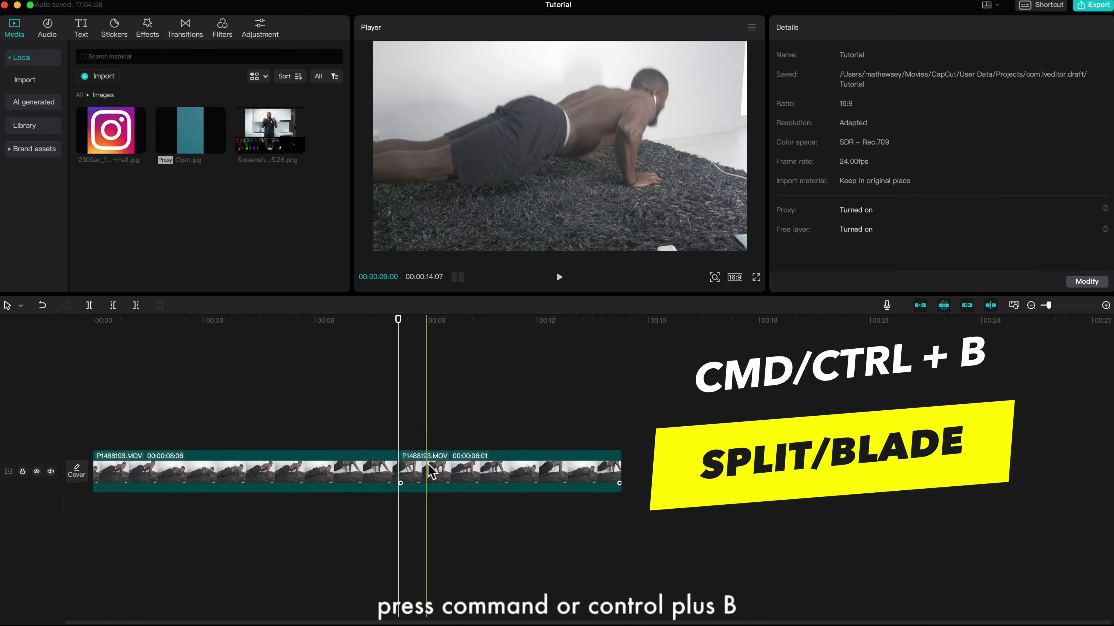
{"action": "left_click", "coordinate": [424, 477]}
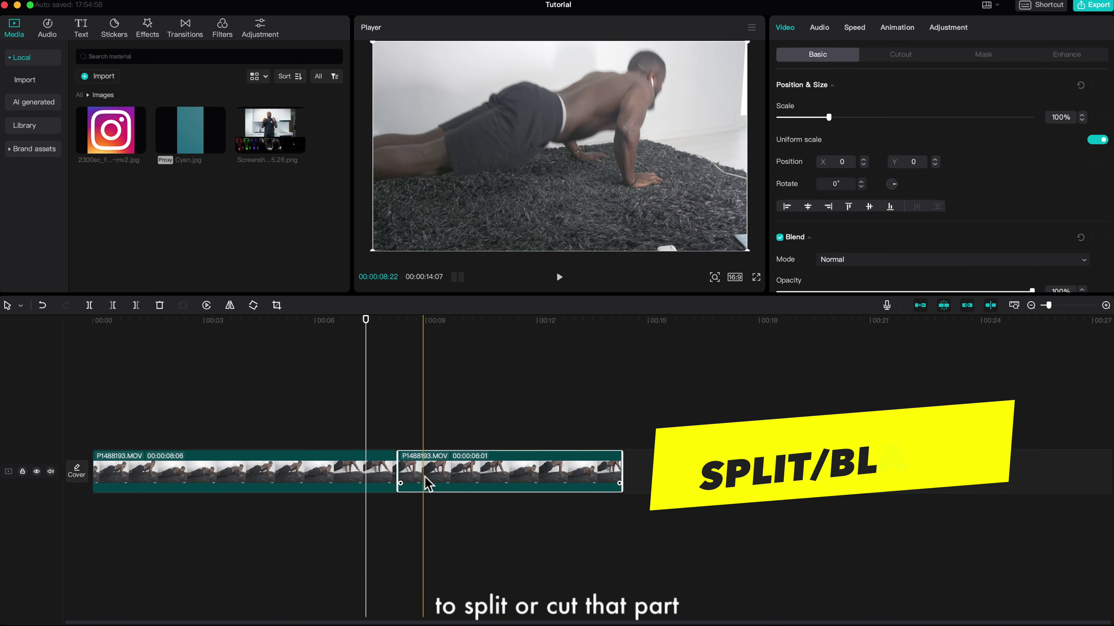
{"action": "key", "text": "Delete"}
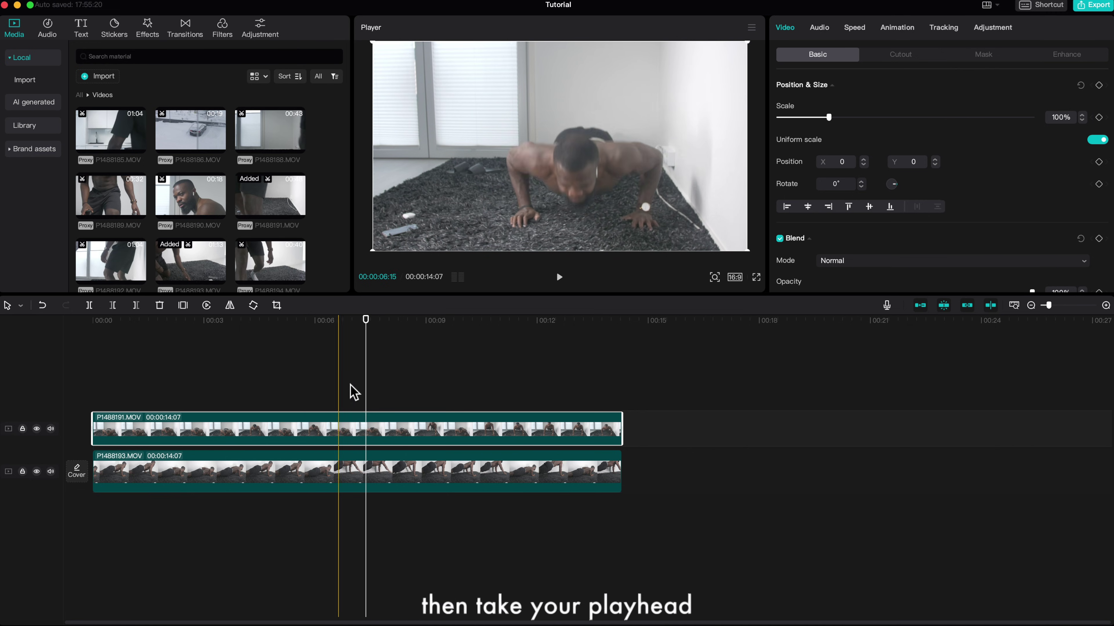
Split the top P1488191.MOV clip at 00:03:21 into 03:21 and 10:10 parts.
{"action": "left_click", "coordinate": [237, 390]}
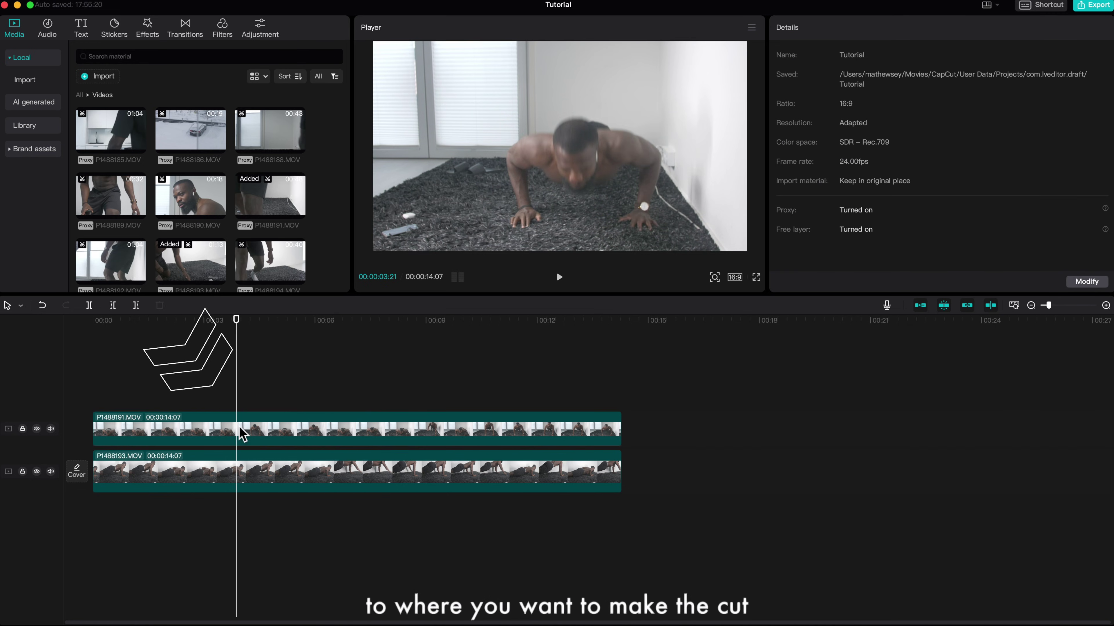
{"action": "left_click", "coordinate": [241, 434]}
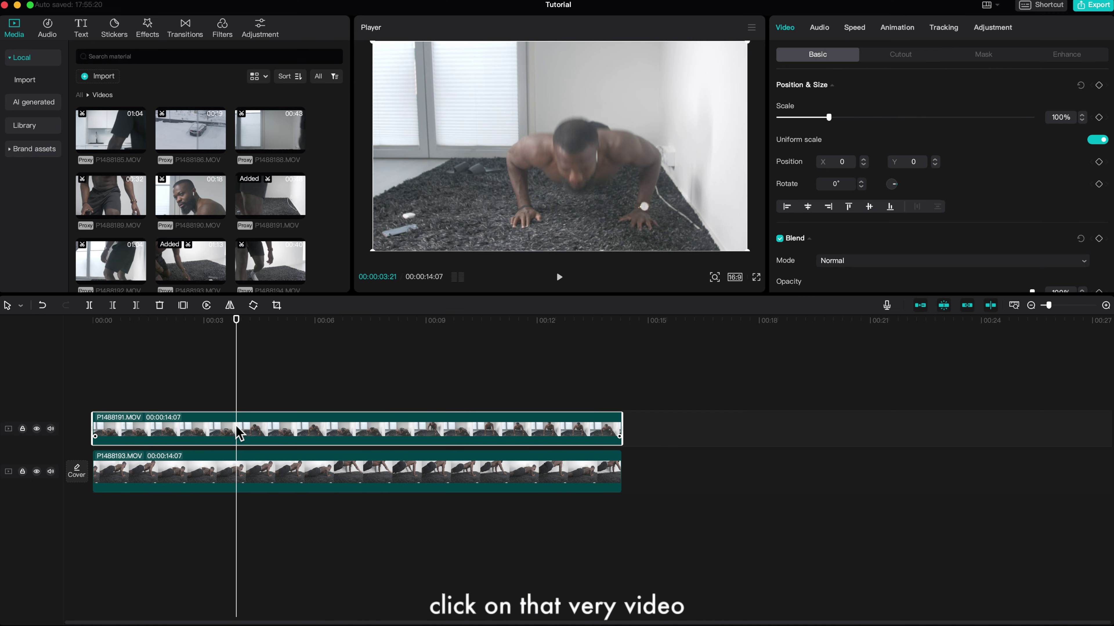
{"action": "key", "text": "super+b"}
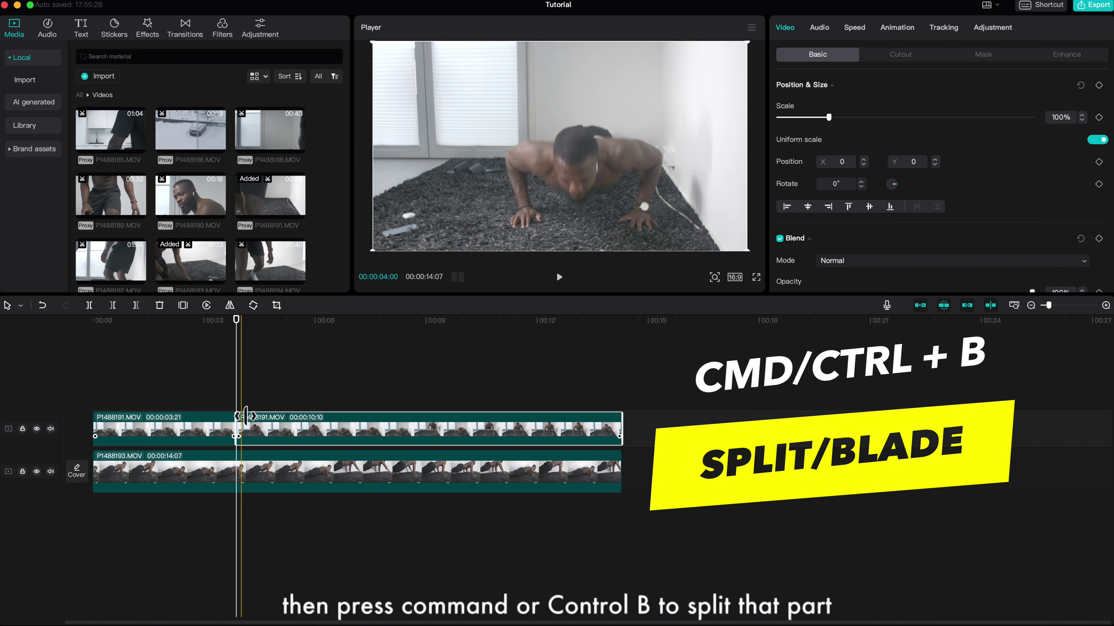
{"action": "left_click", "coordinate": [276, 390]}
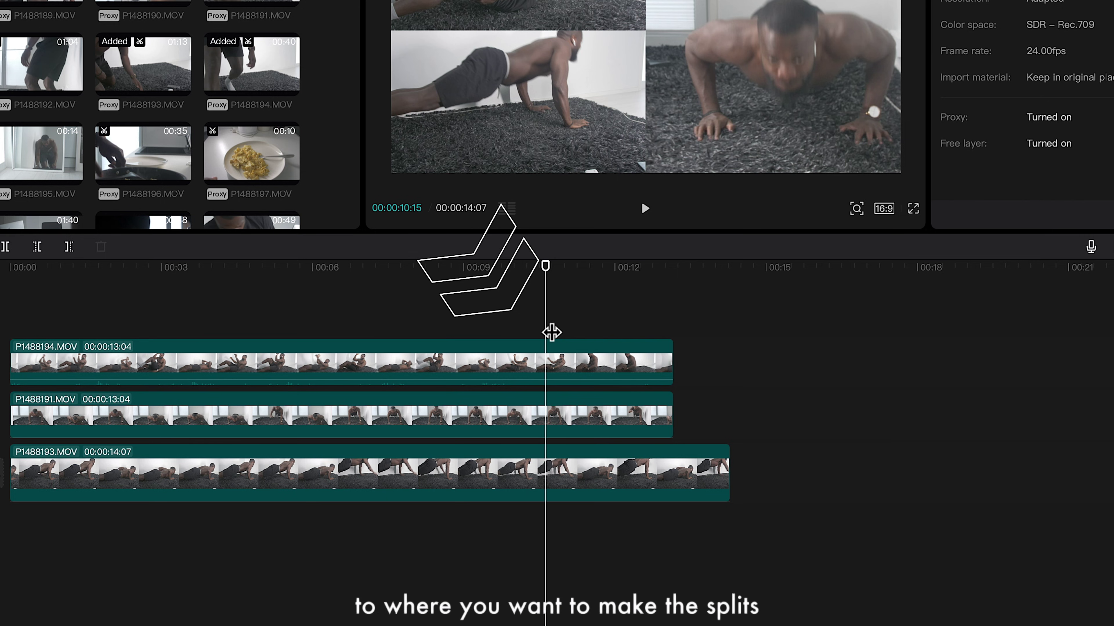
Cut all three stacked clips at 00:10:15 with Shift+Cmd+B and select every right-hand piece.
{"action": "key", "text": "shift+super+b"}
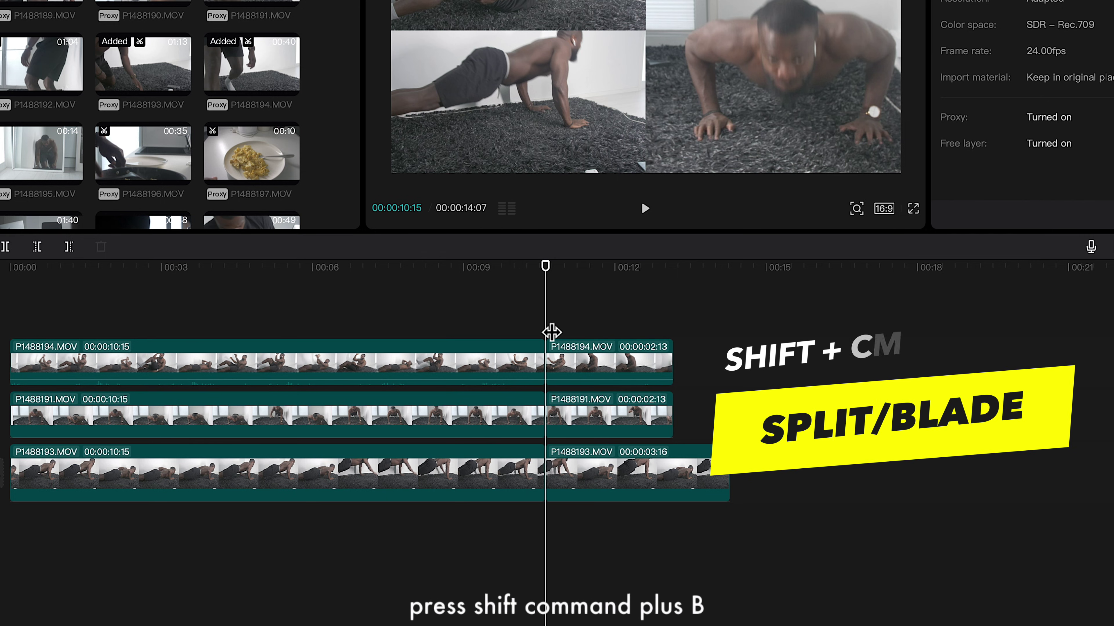
{"action": "left_click", "coordinate": [508, 346]}
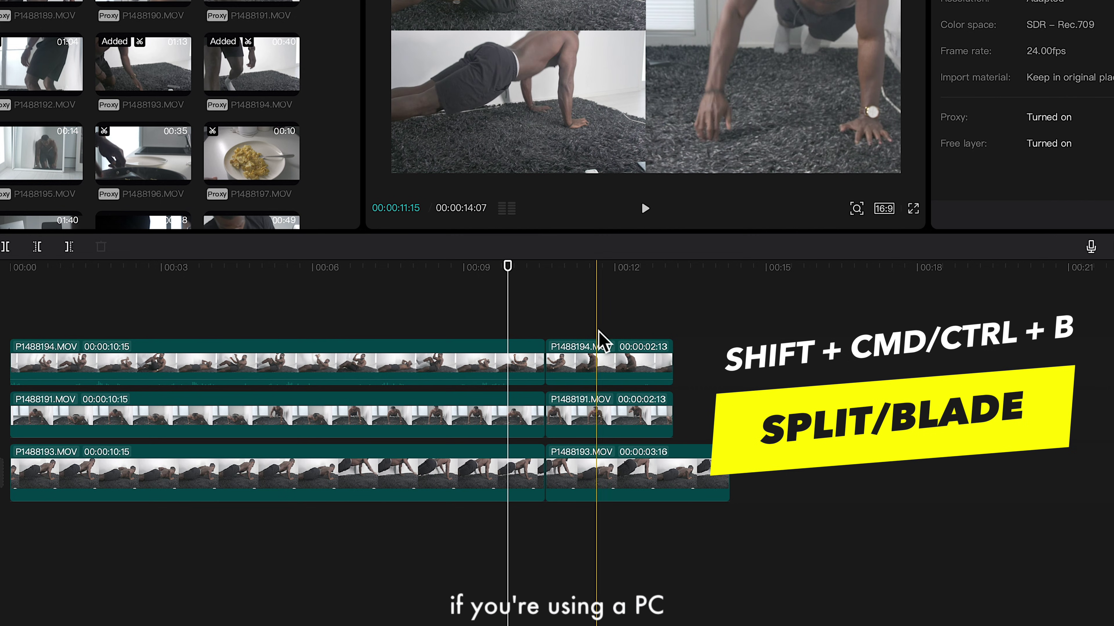
{"action": "left_click", "coordinate": [606, 414], "text": "ctrl"}
{"action": "left_click", "coordinate": [612, 482], "text": "ctrl"}
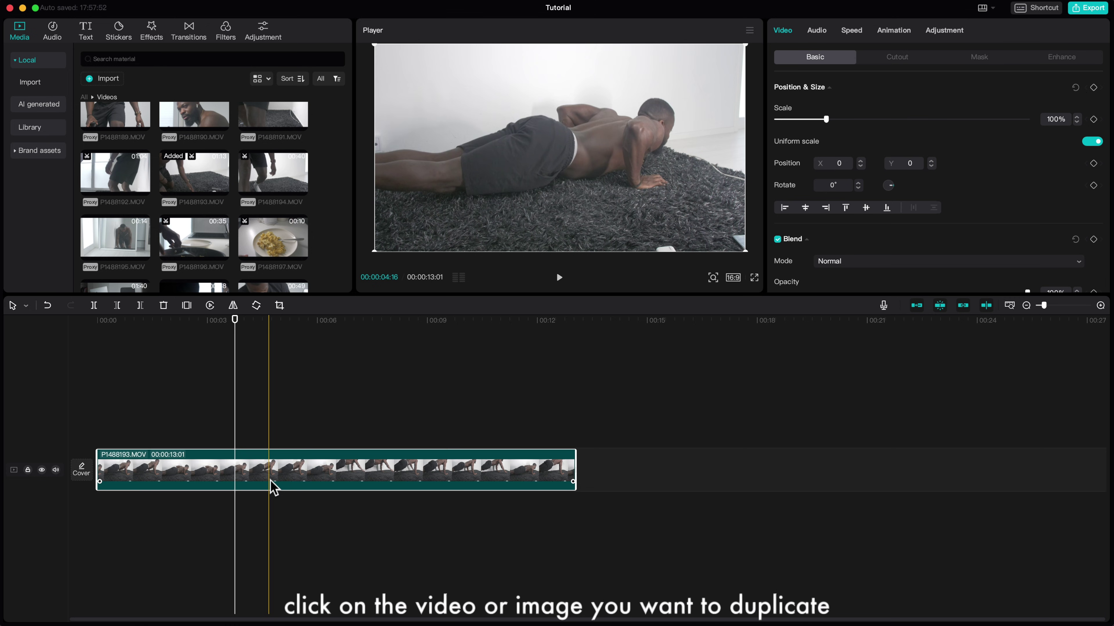
Alt-drag the 13:01 P1488193.MOV clip to place a duplicate right after the original.
{"action": "left_click_drag", "start_coordinate": [272, 487], "coordinate": [736, 487]}
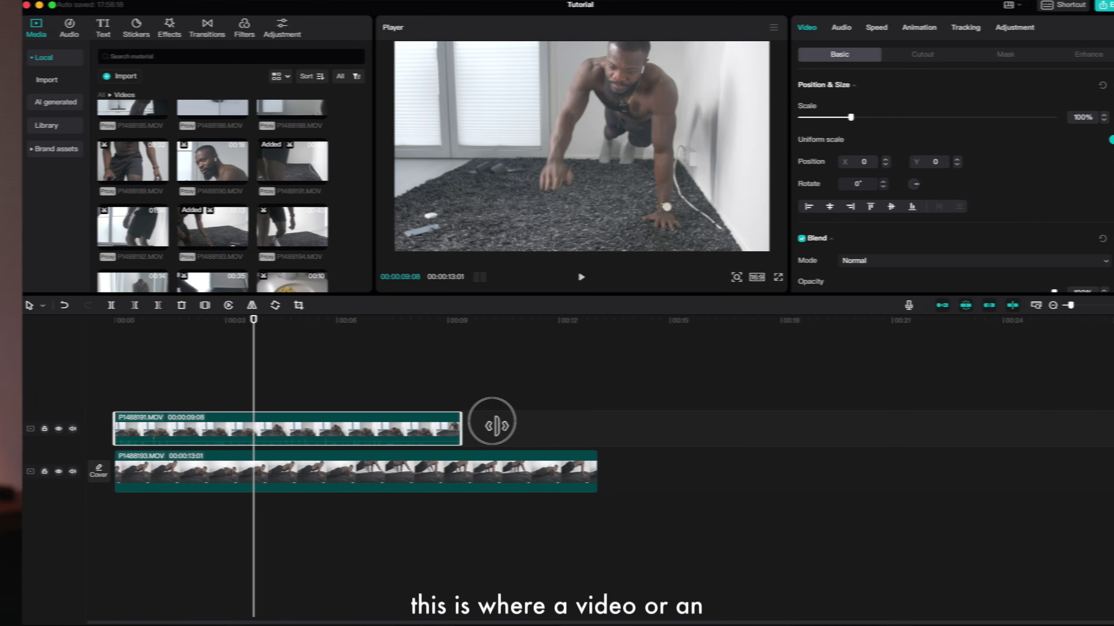
Extend the top clip to 13:01, scale the lower clip to 122% and raise it, then re-enable the top clip.
{"action": "left_click_drag", "start_coordinate": [490, 424], "coordinate": [580, 424]}
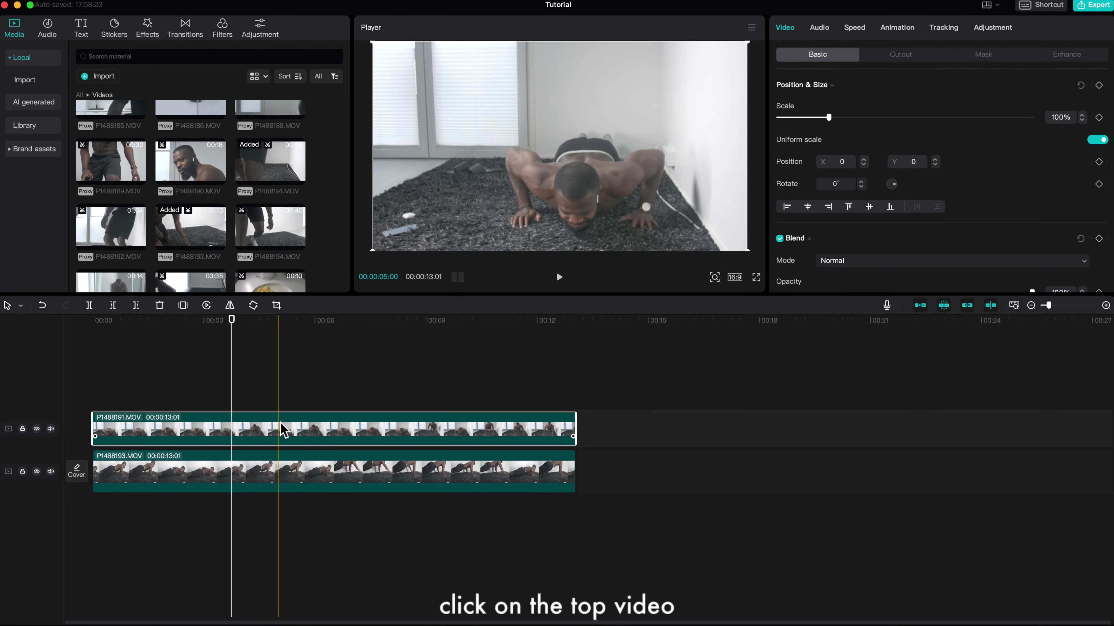
{"action": "left_click", "coordinate": [284, 429]}
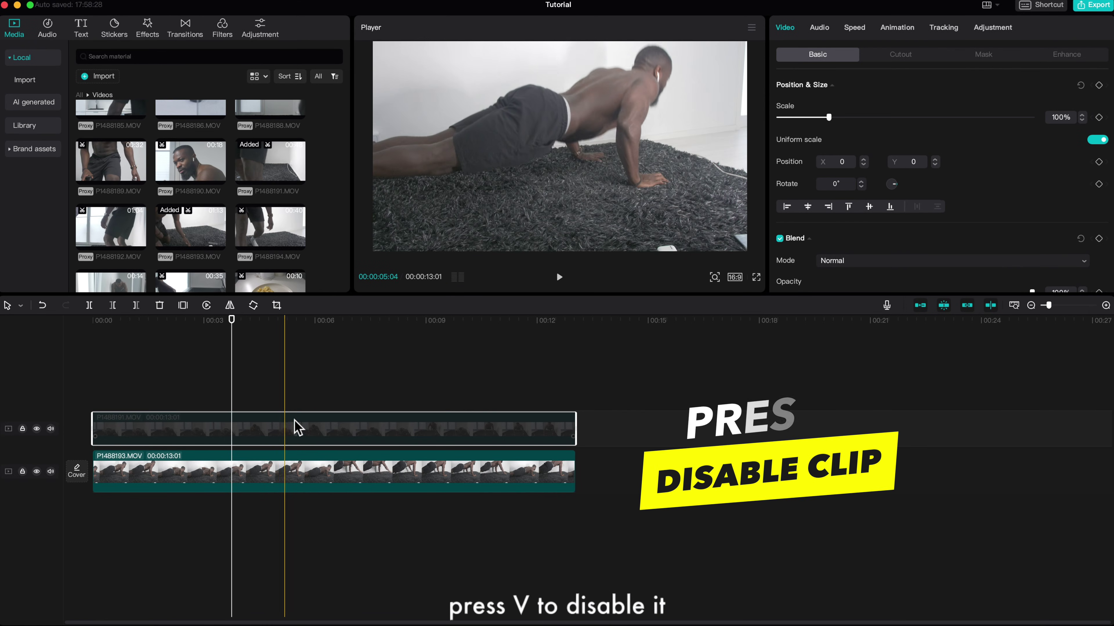
{"action": "left_click", "coordinate": [286, 476]}
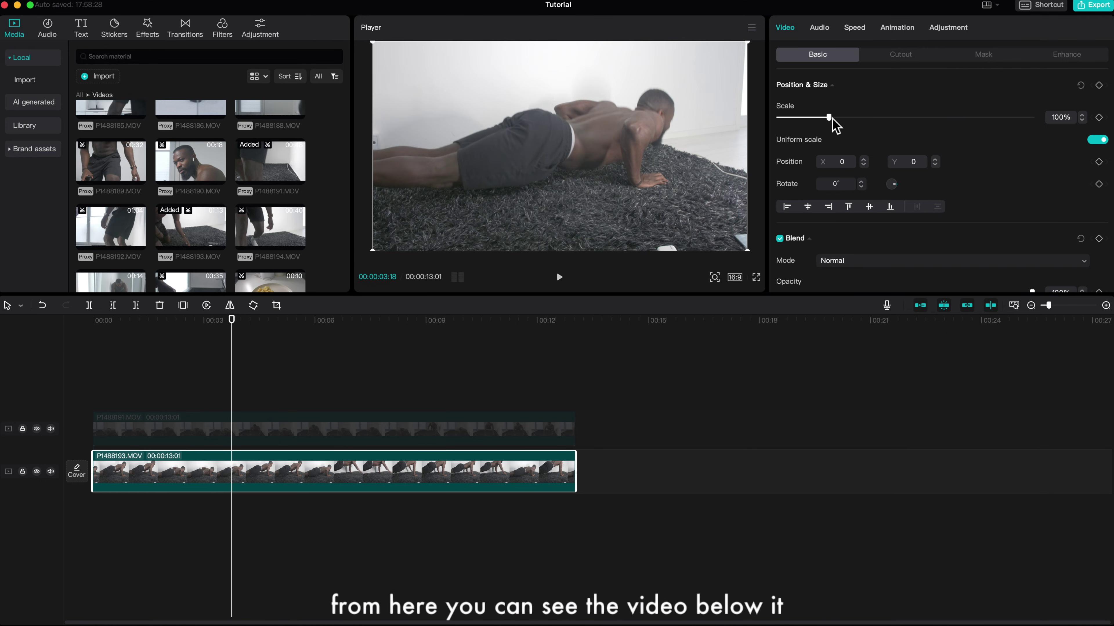
{"action": "left_click_drag", "start_coordinate": [833, 117], "coordinate": [840, 118]}
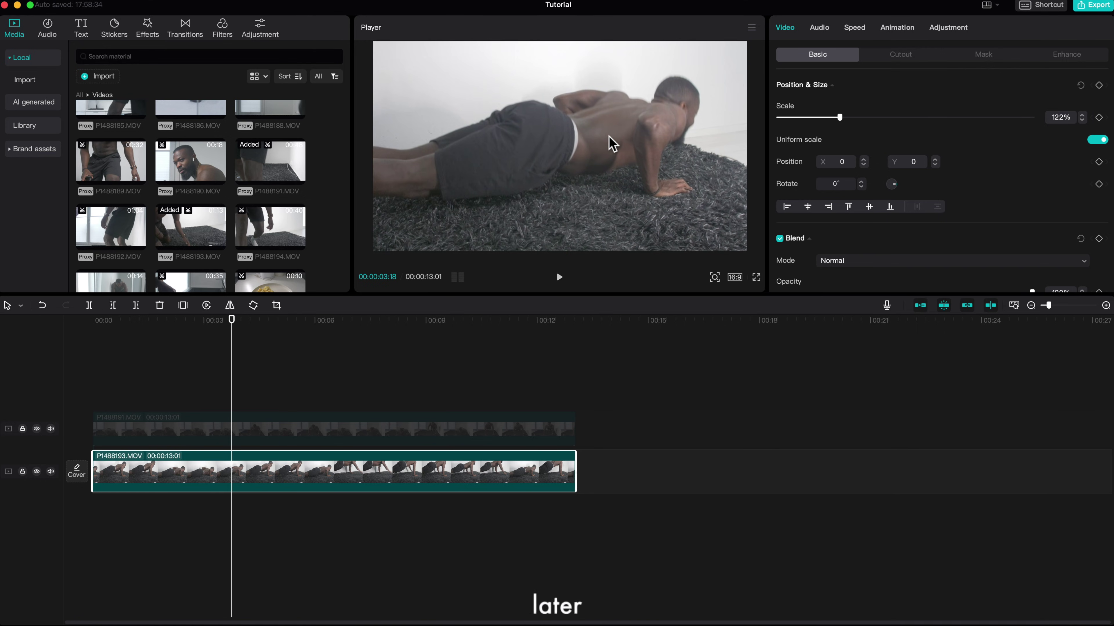
{"action": "left_click_drag", "start_coordinate": [613, 144], "coordinate": [607, 149]}
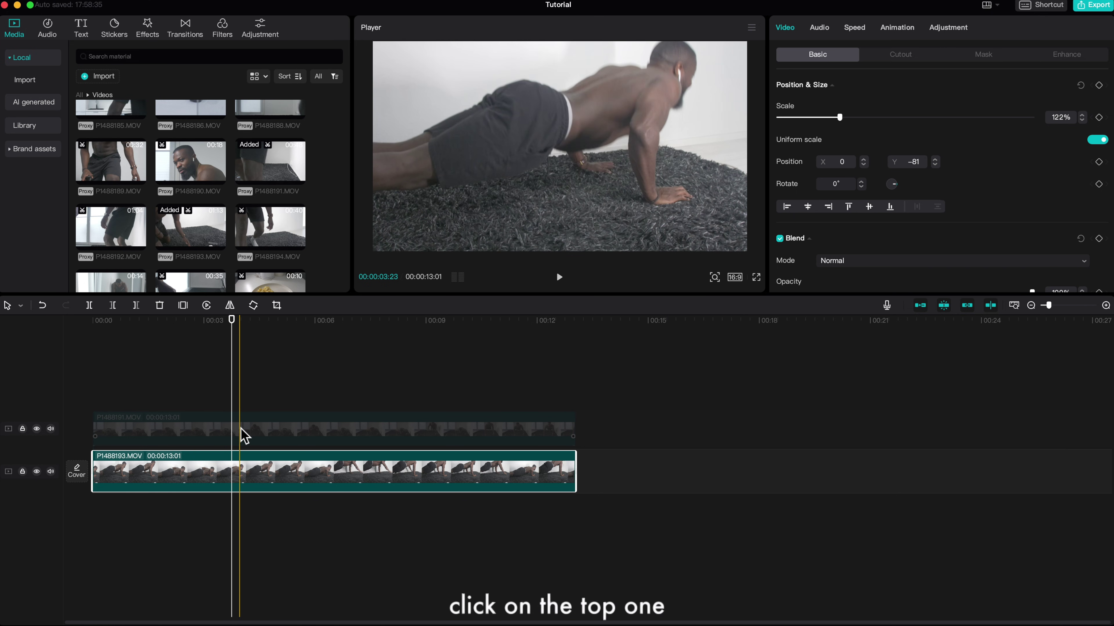
{"action": "left_click", "coordinate": [242, 437]}
{"action": "key", "text": "v"}
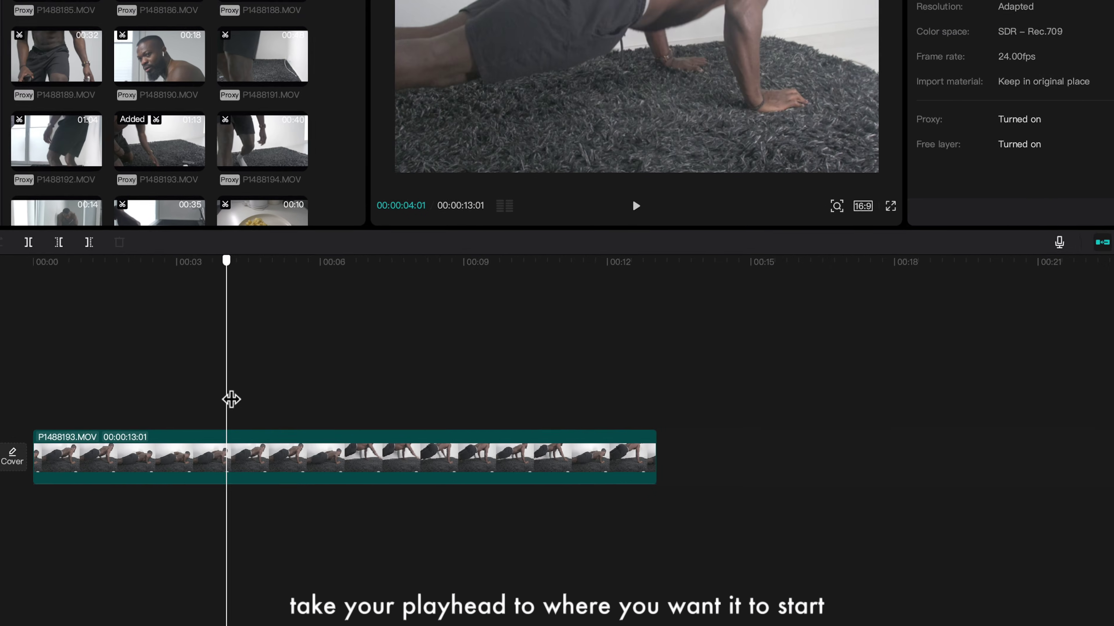
Select the clip and step the playhead 10 frames forward and back with Shift+Right/Left.
{"action": "left_click", "coordinate": [242, 472]}
{"action": "key", "text": "shift+Right"}
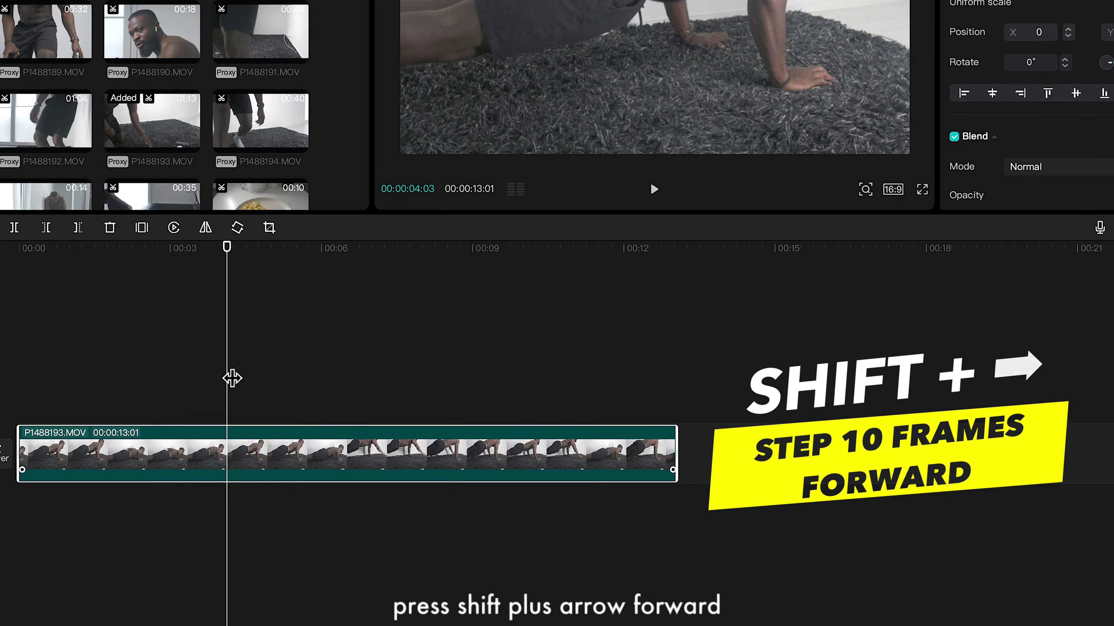
{"action": "key", "text": "shift+Right"}
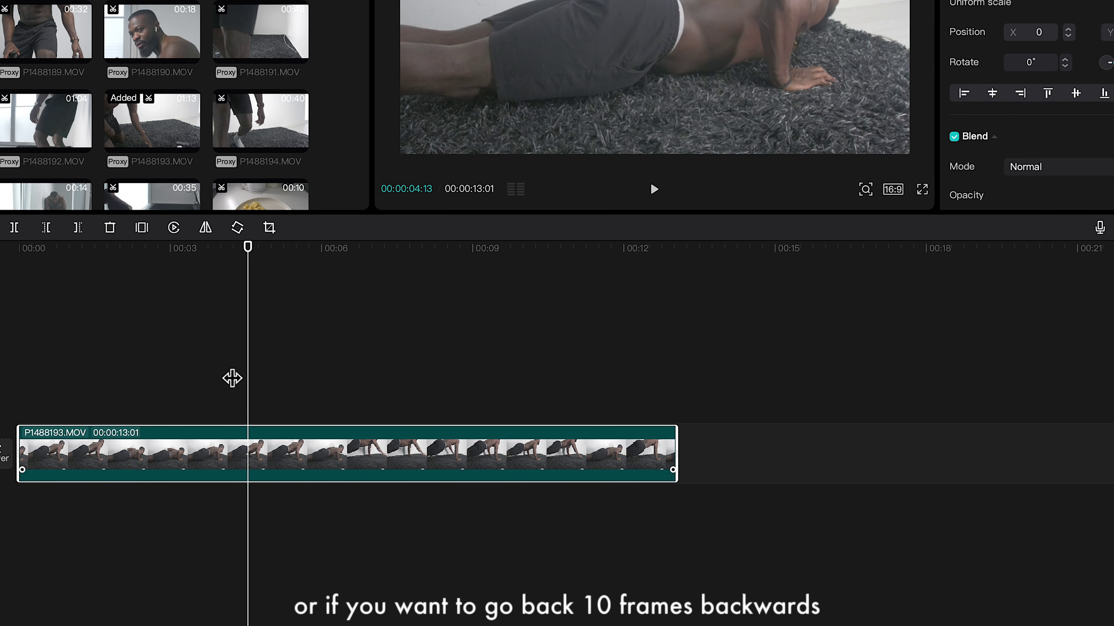
{"action": "key", "text": "shift+Left"}
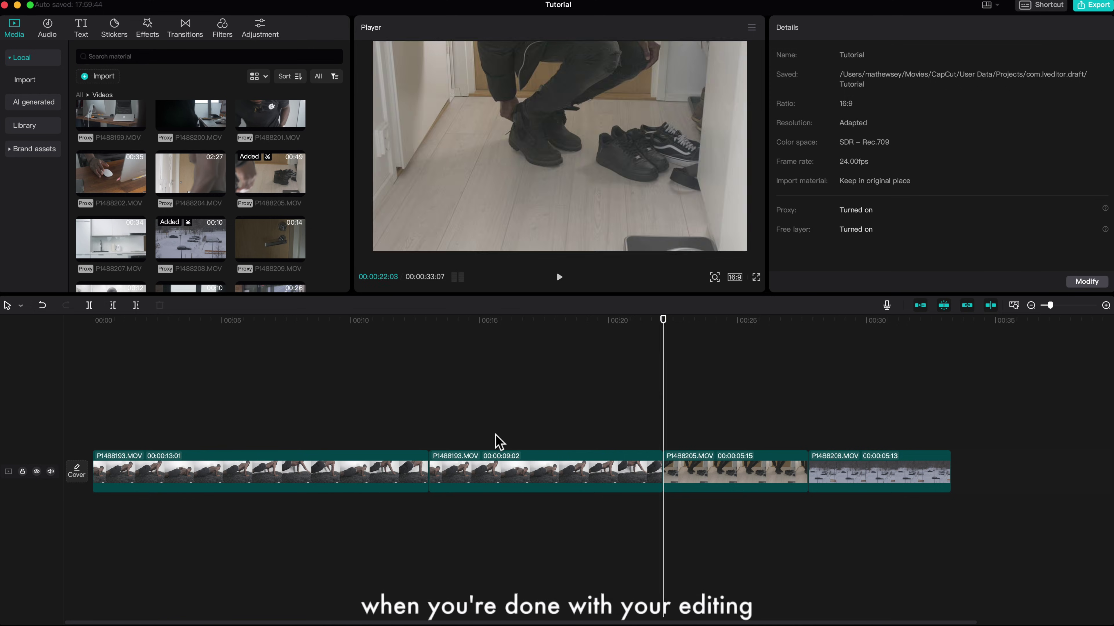
Jump the playhead between clip boundaries with Down and Up, ending at the 13:01 boundary.
{"action": "key", "text": "Down"}
{"action": "key", "text": "Up"}
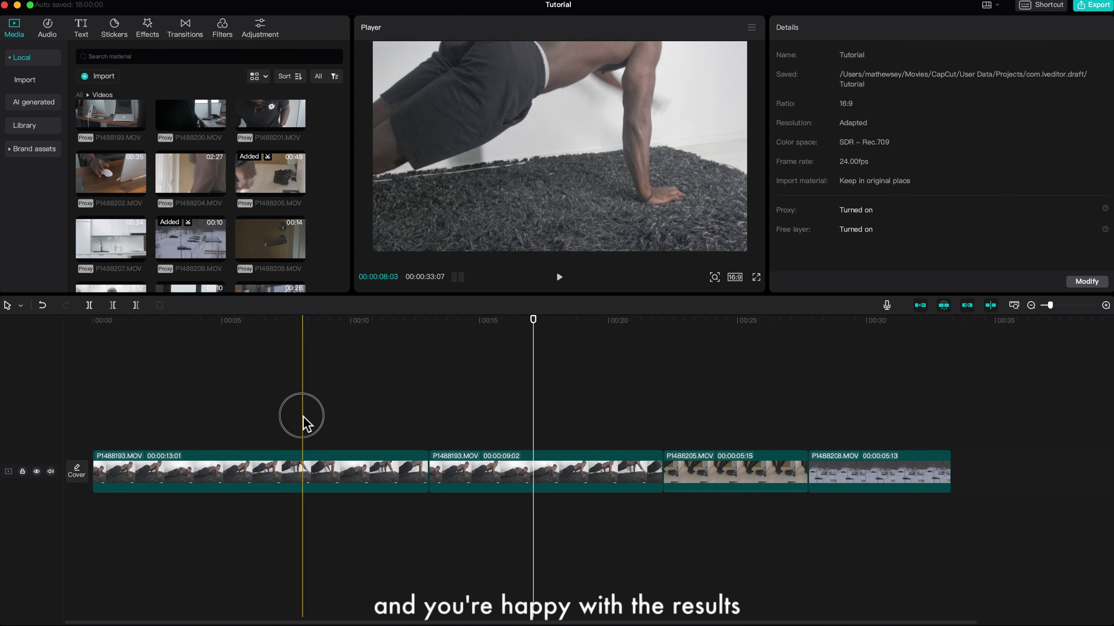
{"action": "key", "text": "Down"}
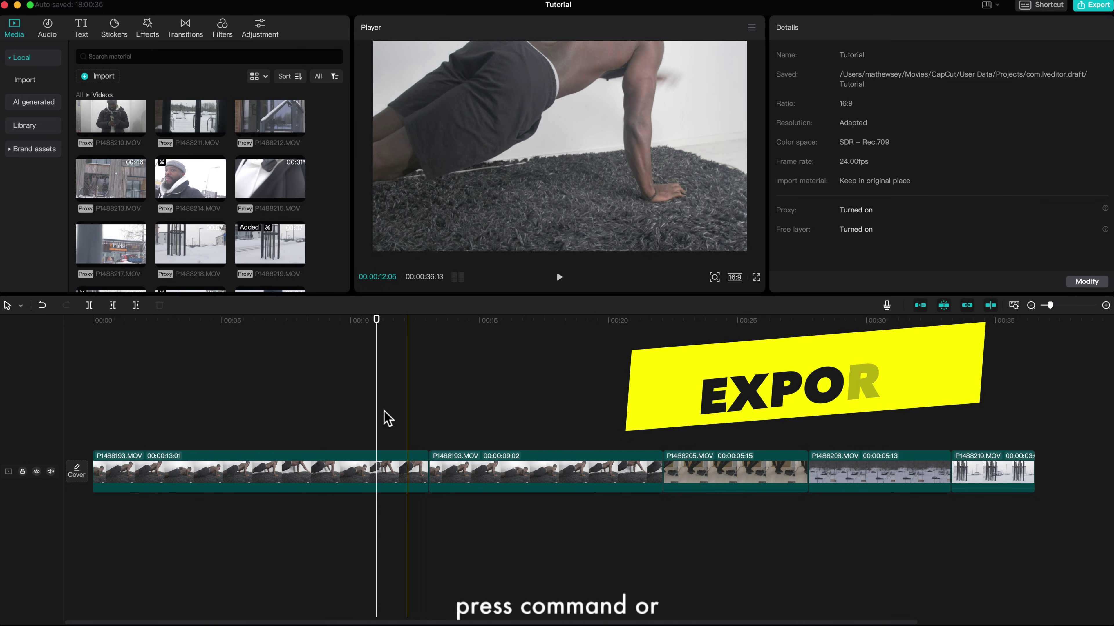
In the Export window, rename the title to 'thanks', keep 1080P resolution and set frame rate to 25fps.
{"action": "key", "text": "super+e"}
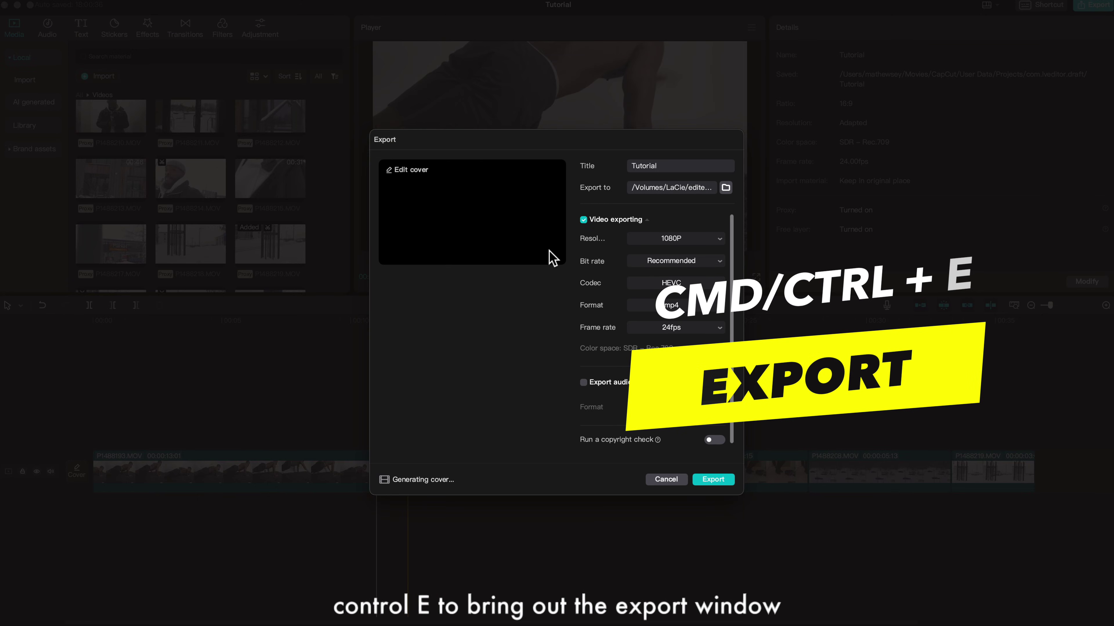
{"action": "double_click", "coordinate": [657, 166]}
{"action": "type", "text": "thanks"}
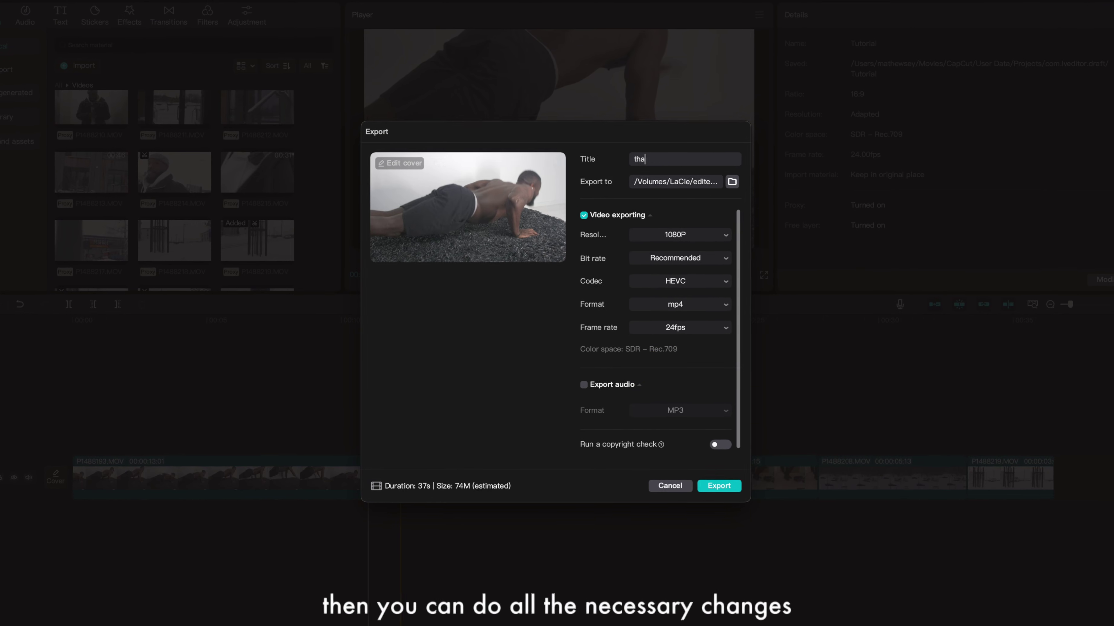
{"action": "left_click", "coordinate": [675, 238]}
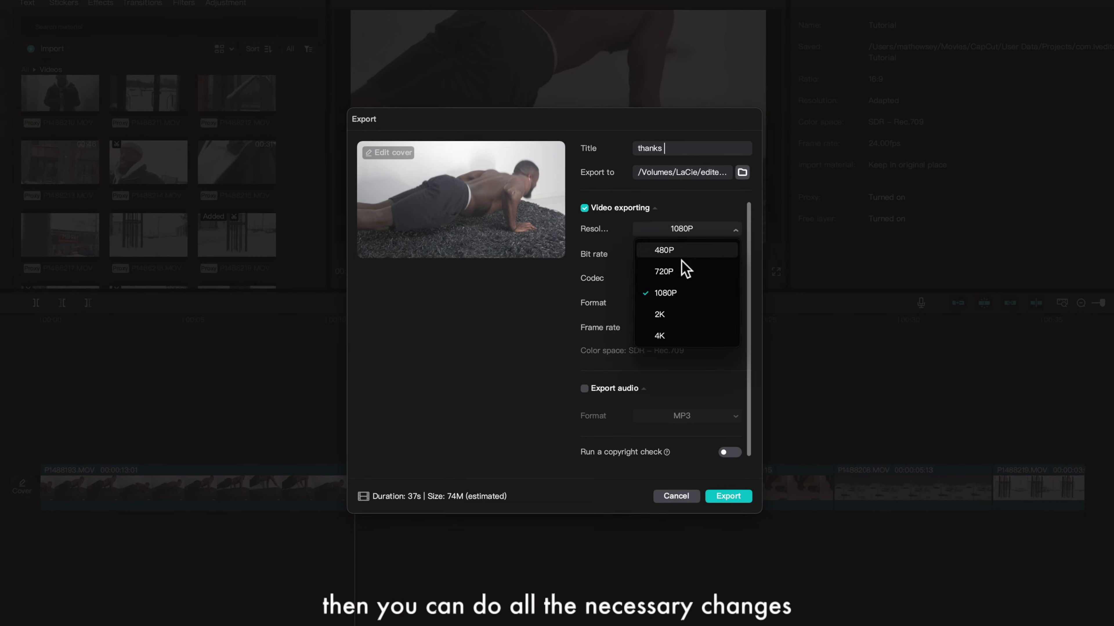
{"action": "left_click", "coordinate": [665, 293]}
{"action": "left_click", "coordinate": [683, 327]}
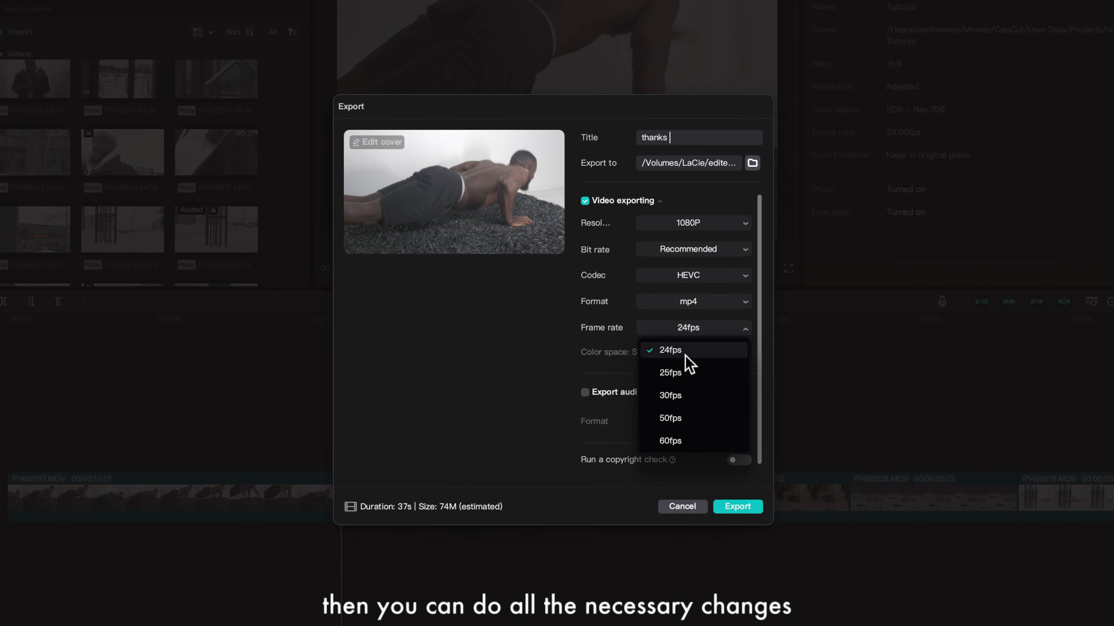
{"action": "left_click", "coordinate": [683, 371]}
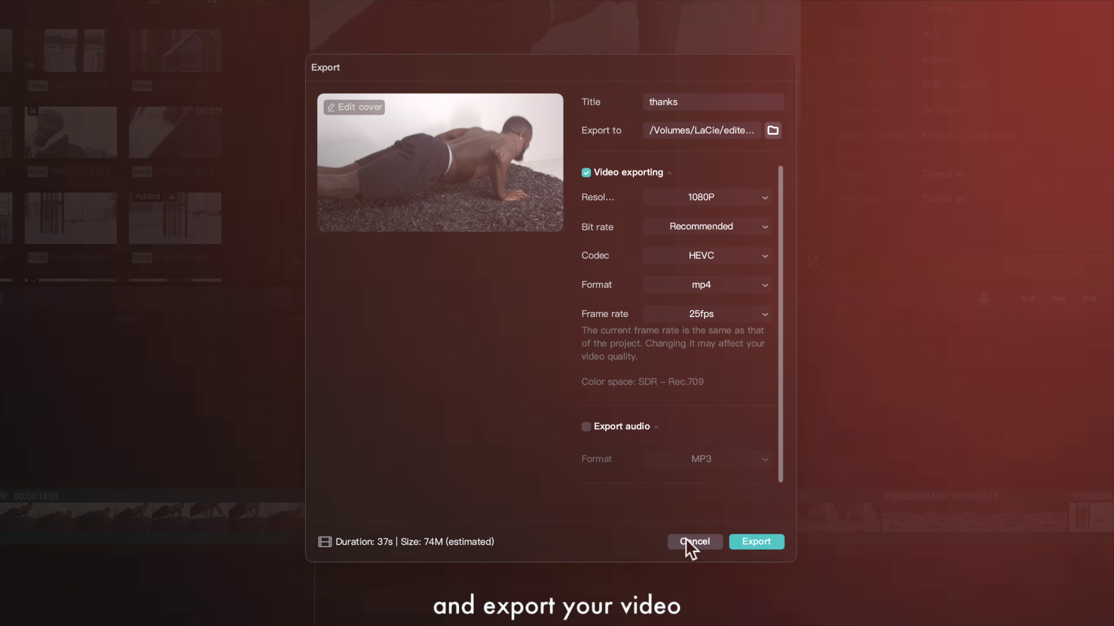